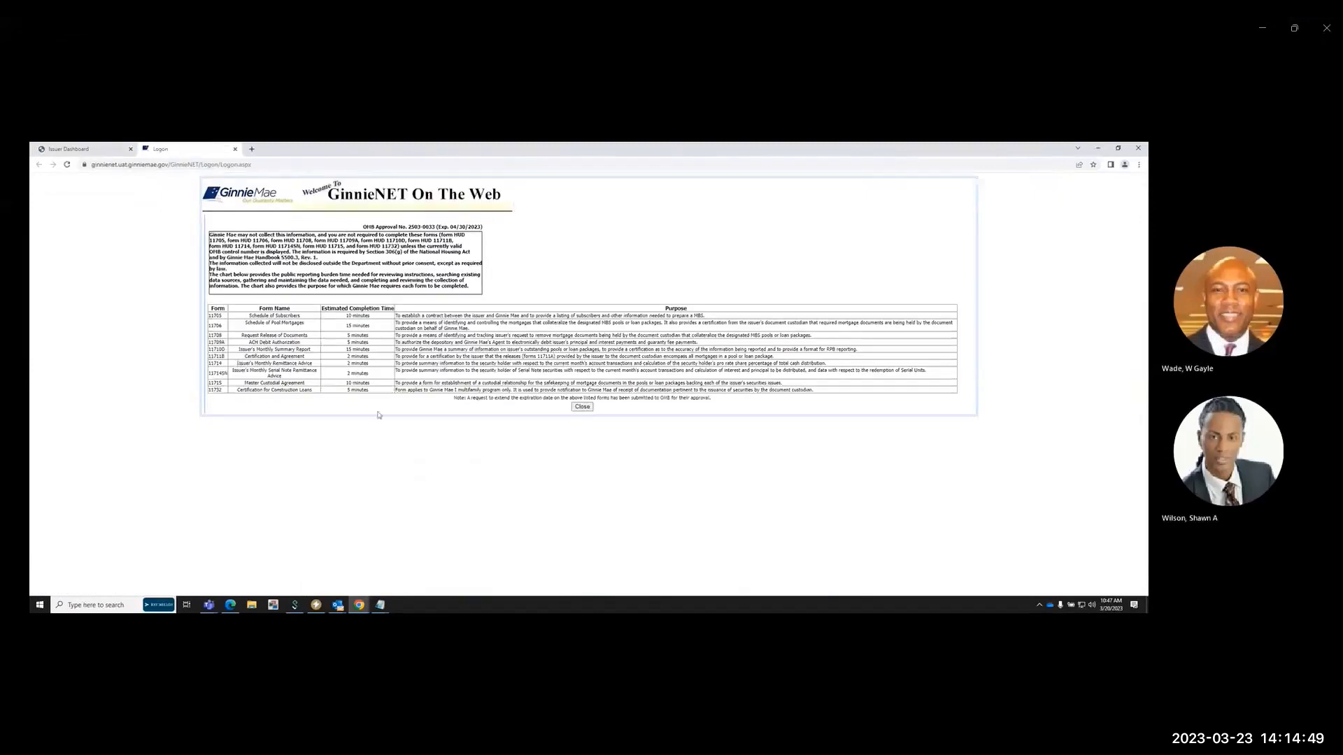
# - Dismiss the two startup notices and open Document Custodian Transfers under the common certifications data entry options
pyautogui.click(580, 408)
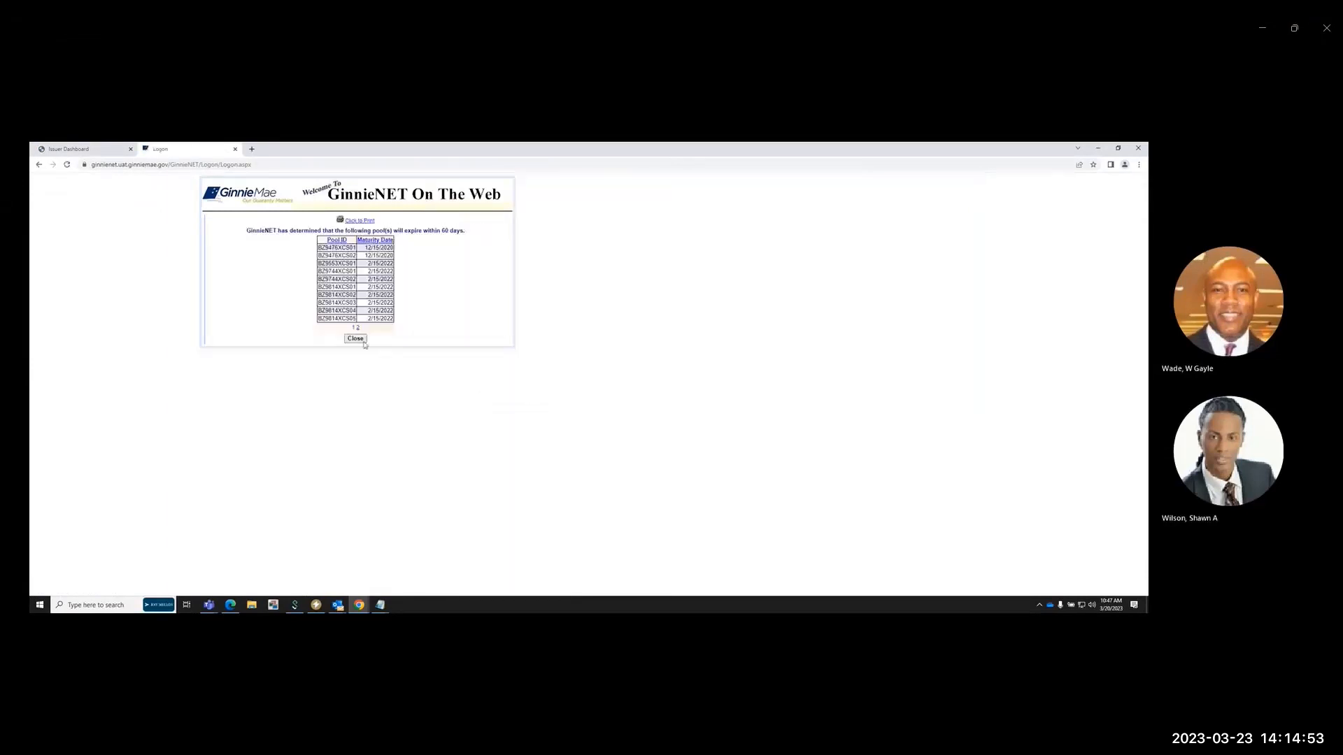
pyautogui.click(357, 339)
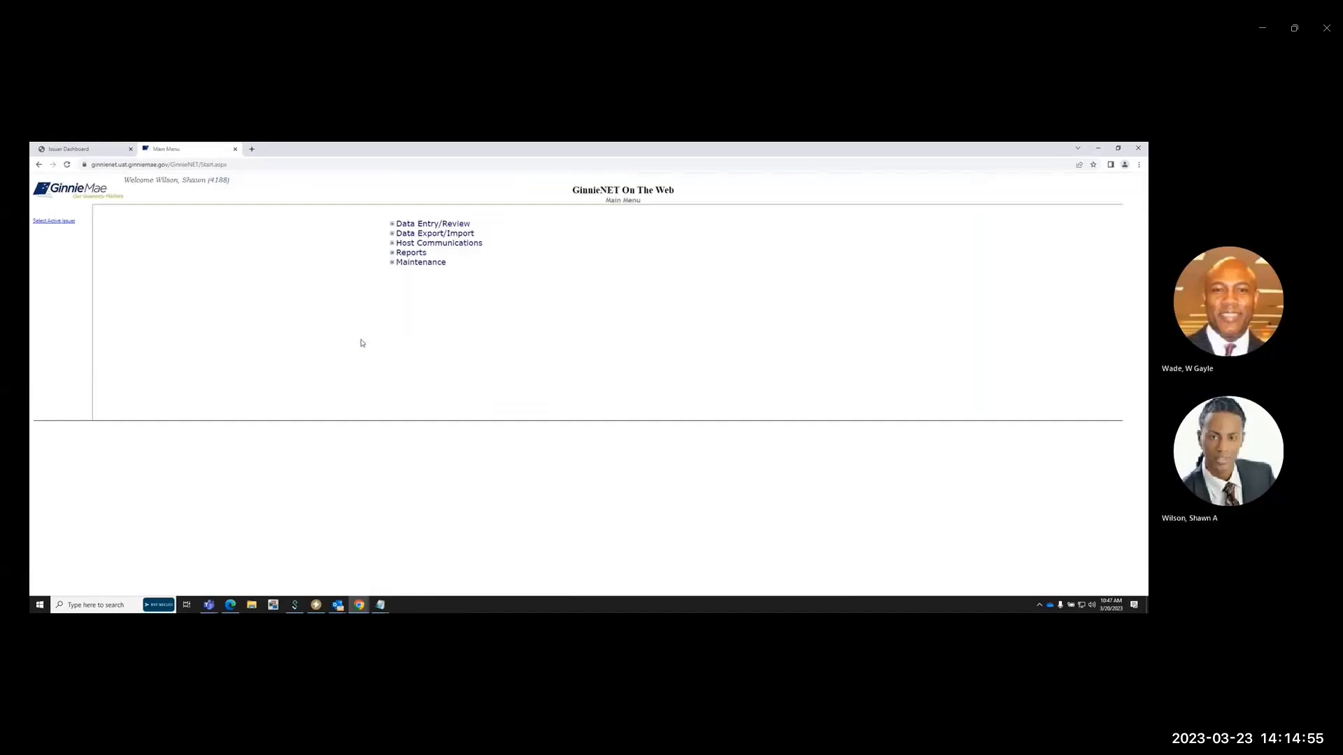
pyautogui.click(392, 225)
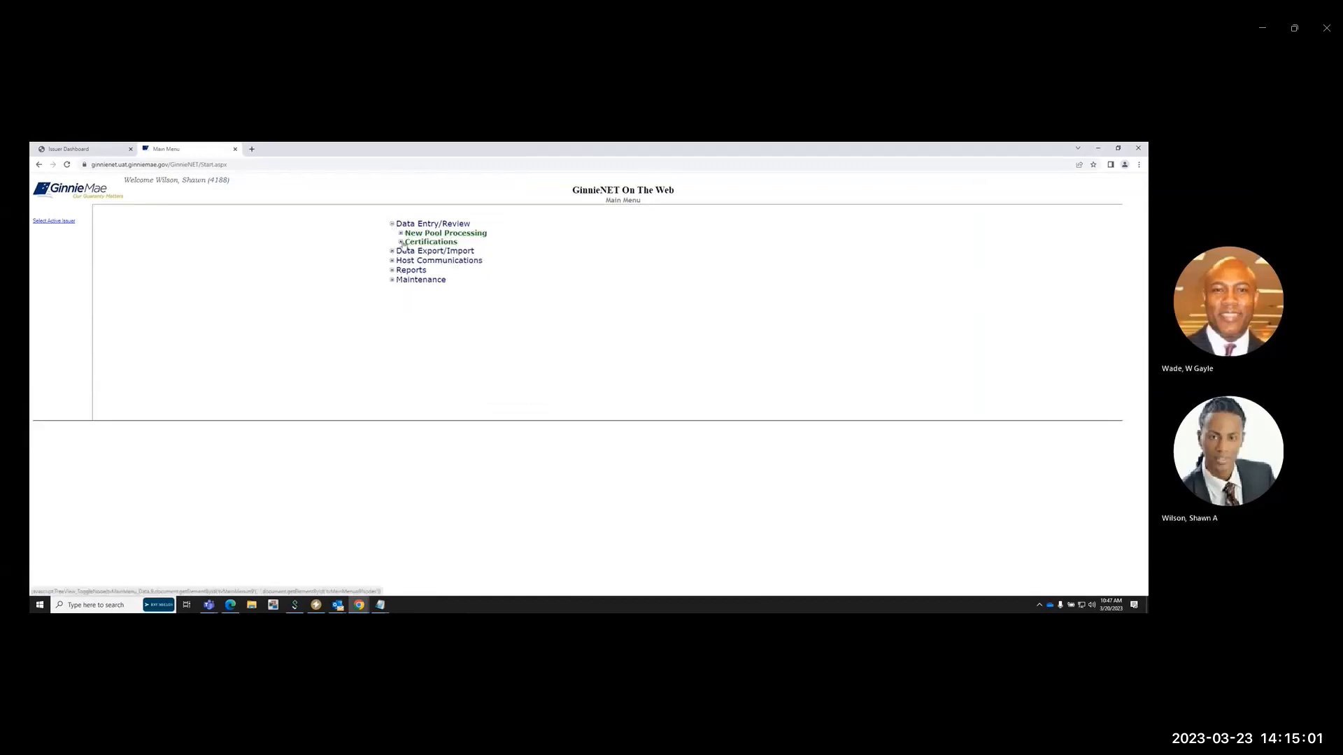
pyautogui.click(401, 243)
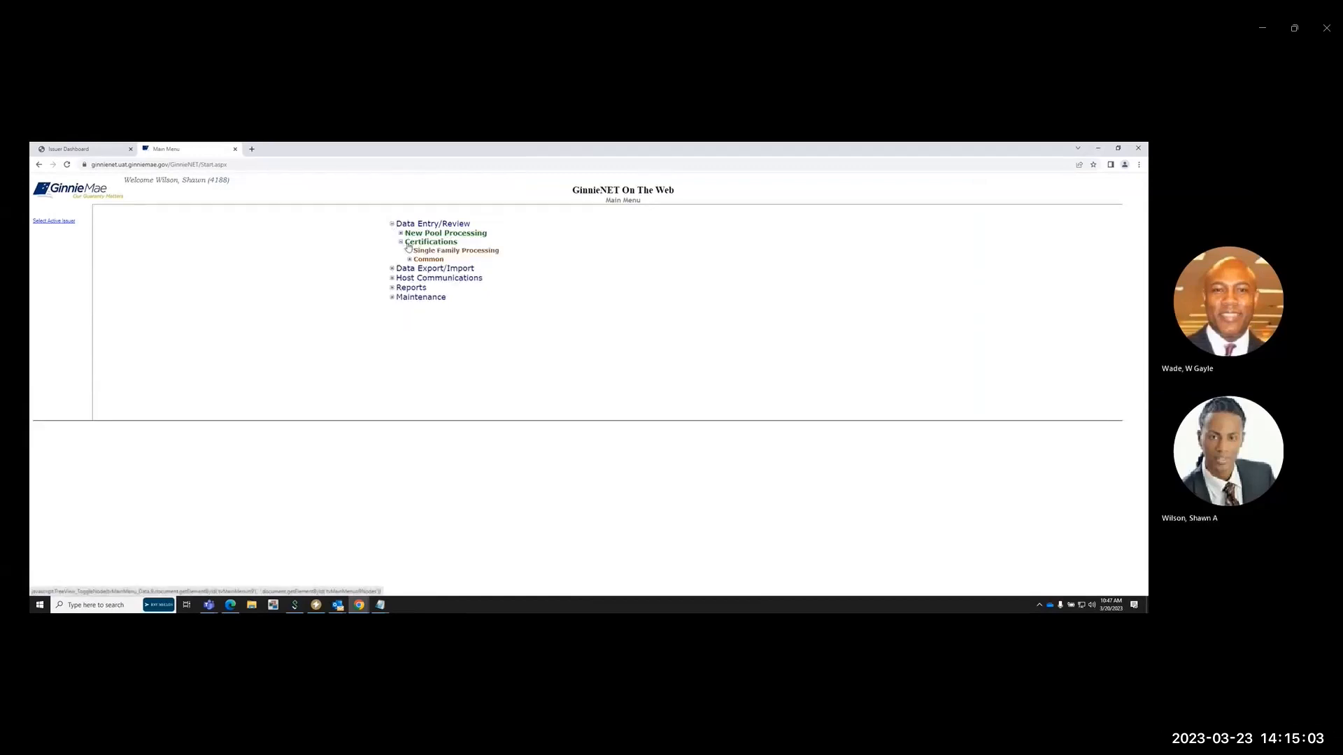
pyautogui.click(410, 260)
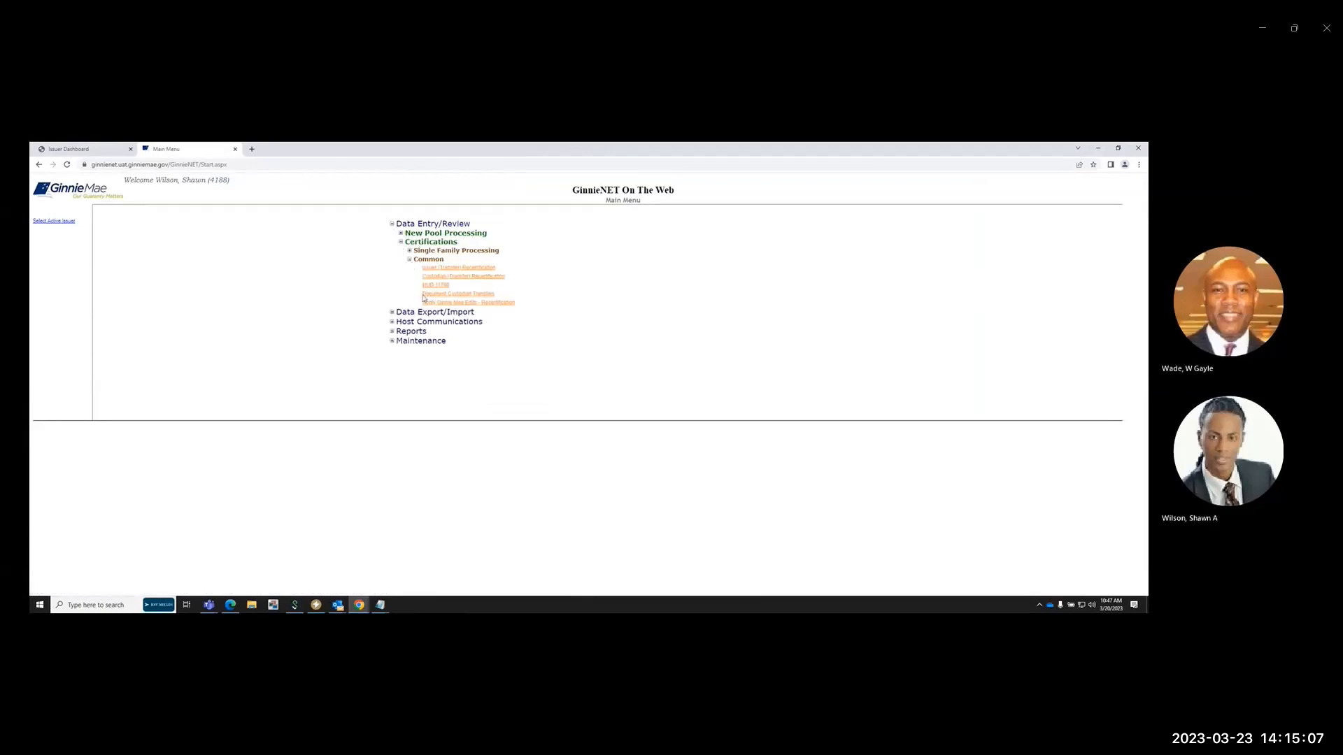
pyautogui.click(450, 294)
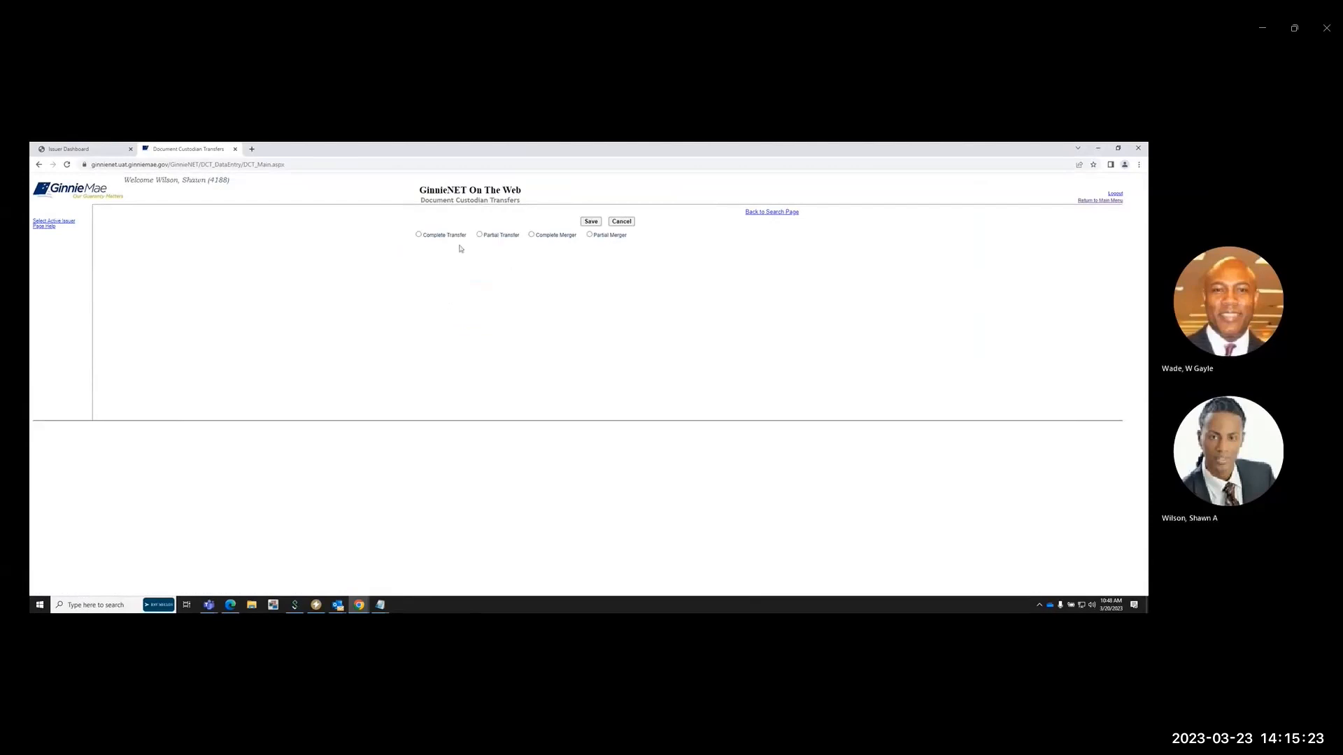
# - Start a complete transfer to custodian 000570, dated 3/31/2023, with FDIC as regulating authority and consideration "As per custodian contract"
pyautogui.click(418, 235)
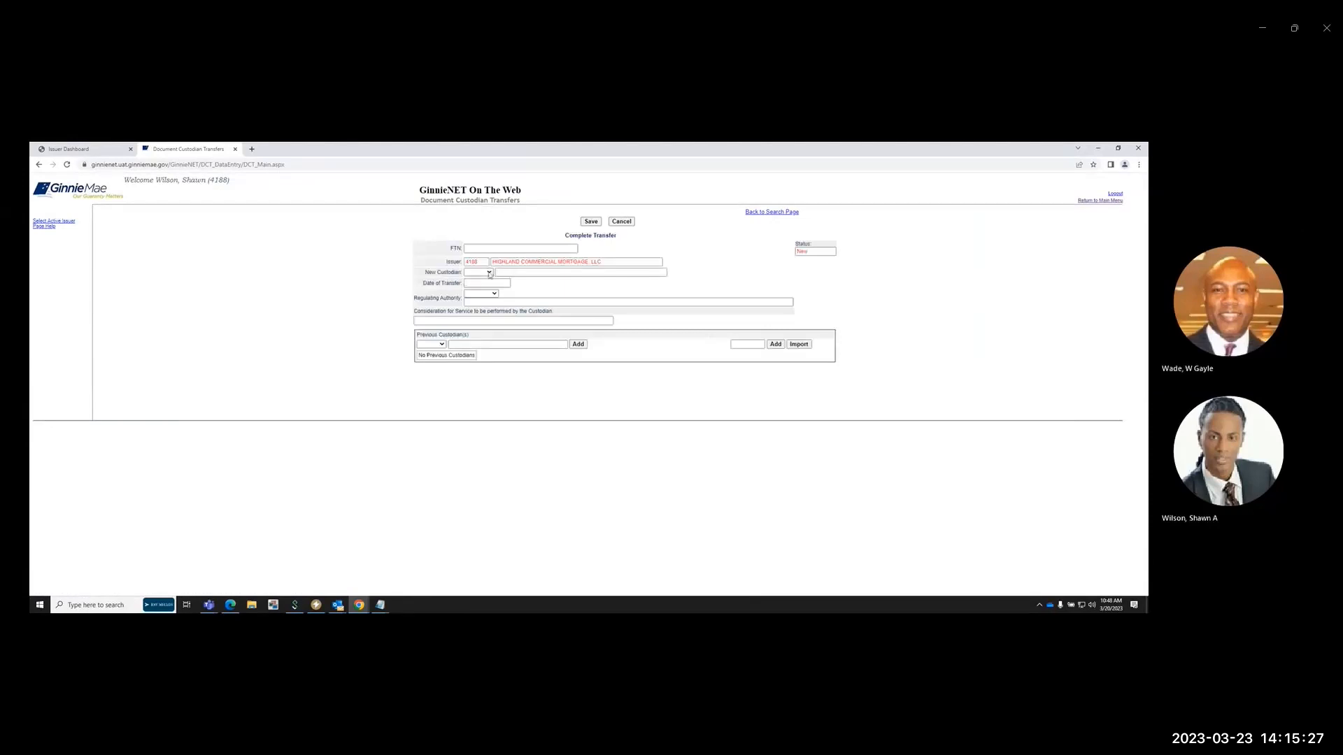
pyautogui.click(490, 273)
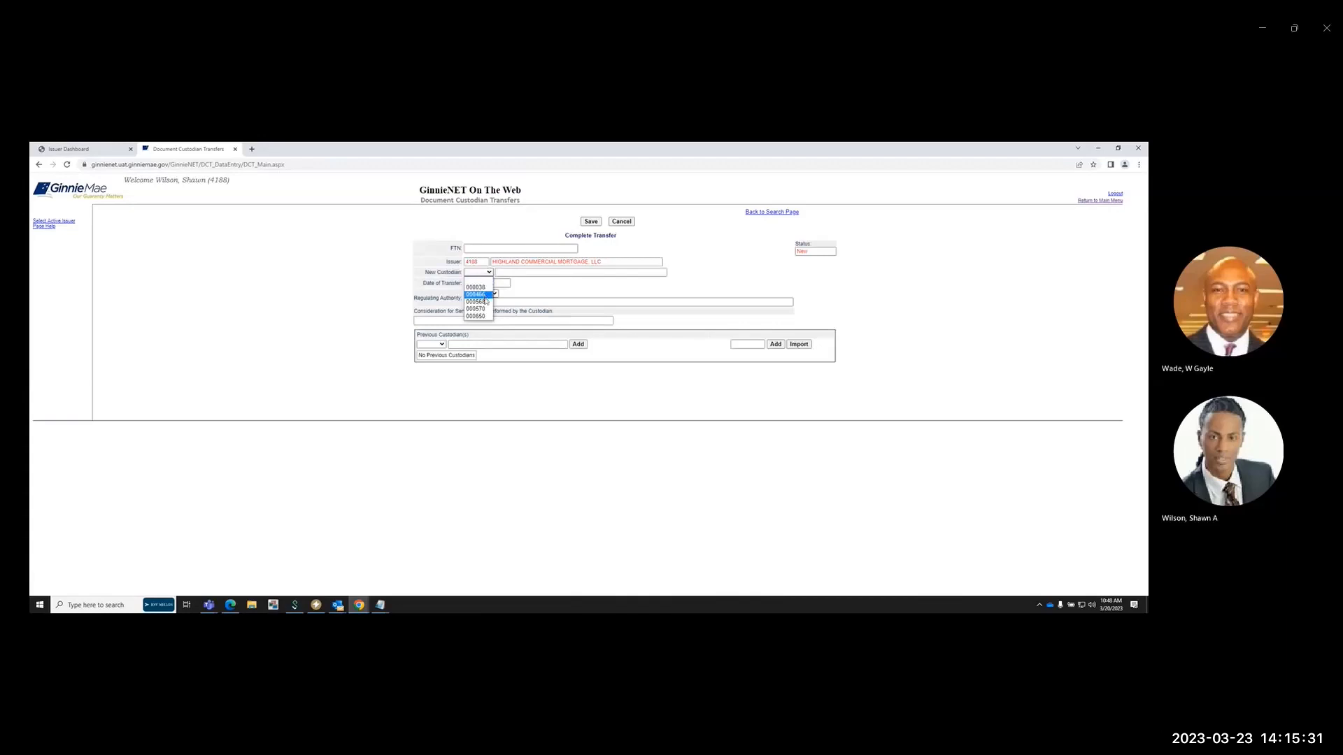
pyautogui.click(486, 309)
pyautogui.click(476, 282)
pyautogui.click(492, 302)
pyautogui.click(474, 294)
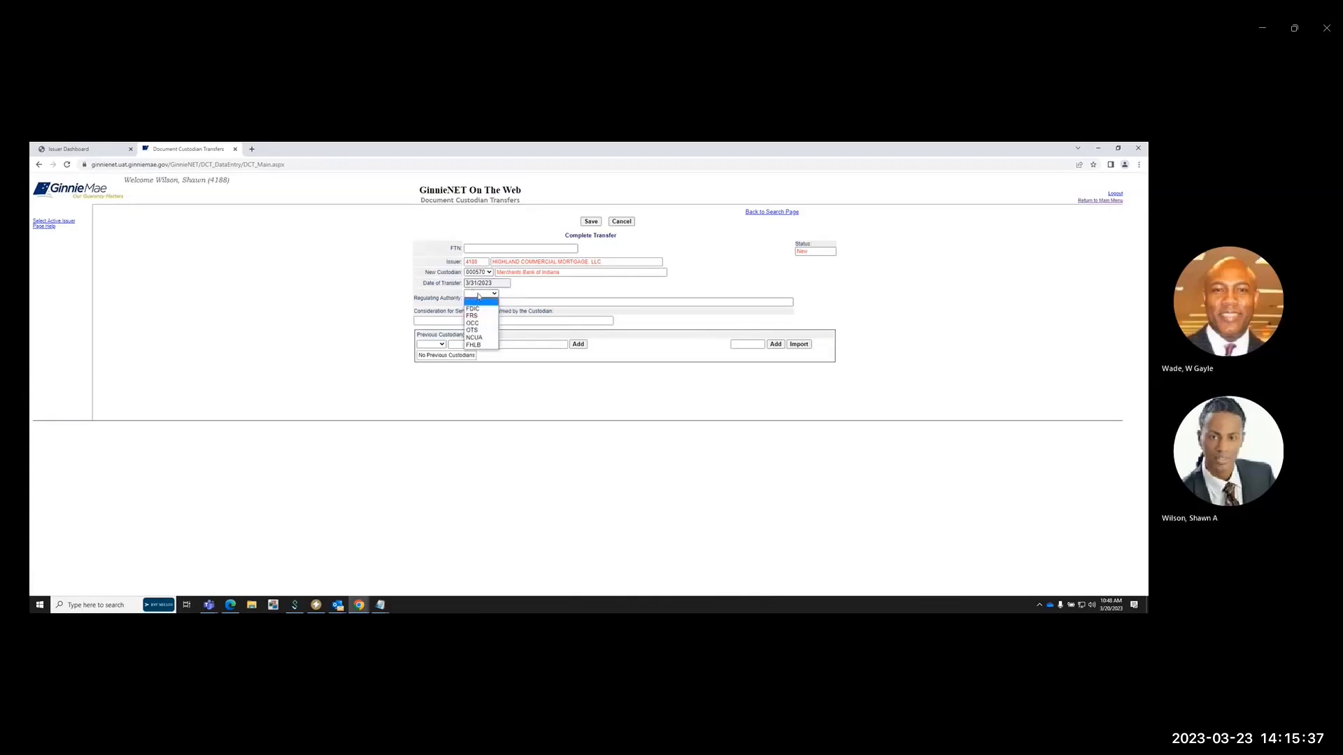
pyautogui.click(477, 308)
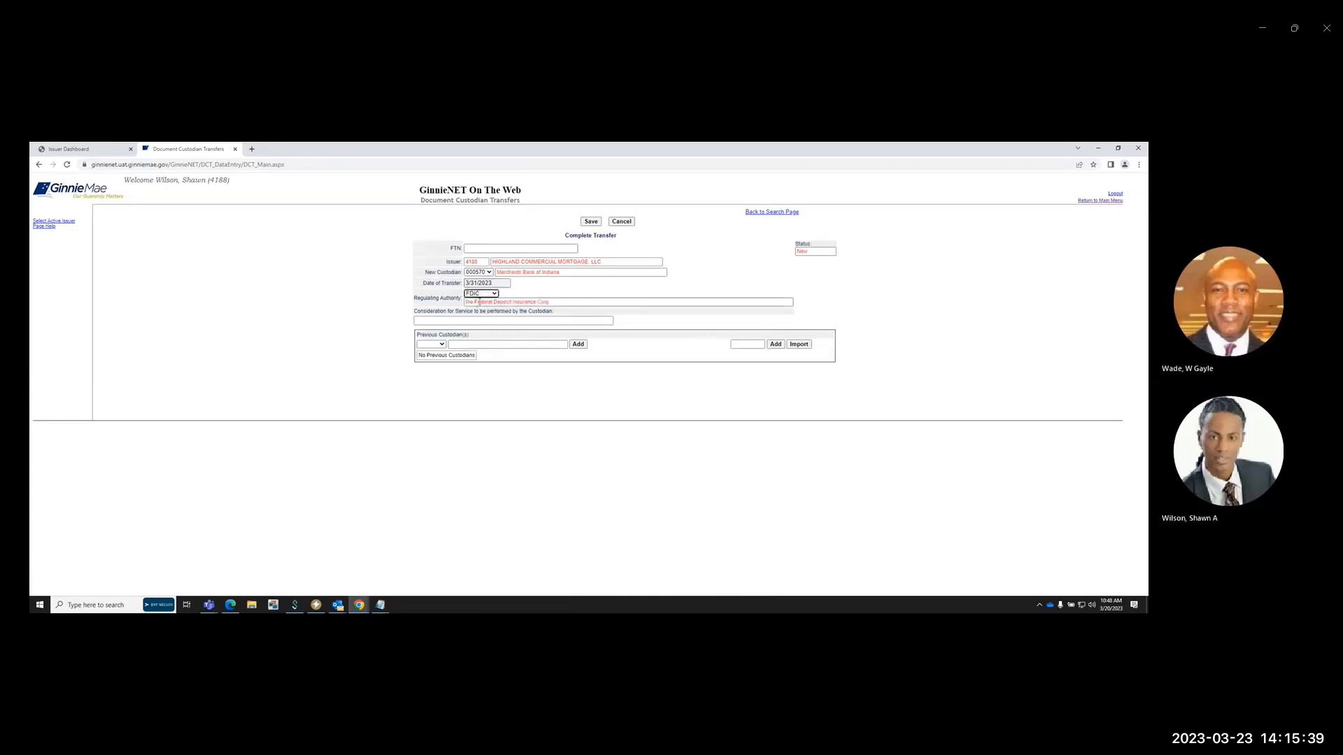
pyautogui.click(464, 319)
pyautogui.click(477, 335)
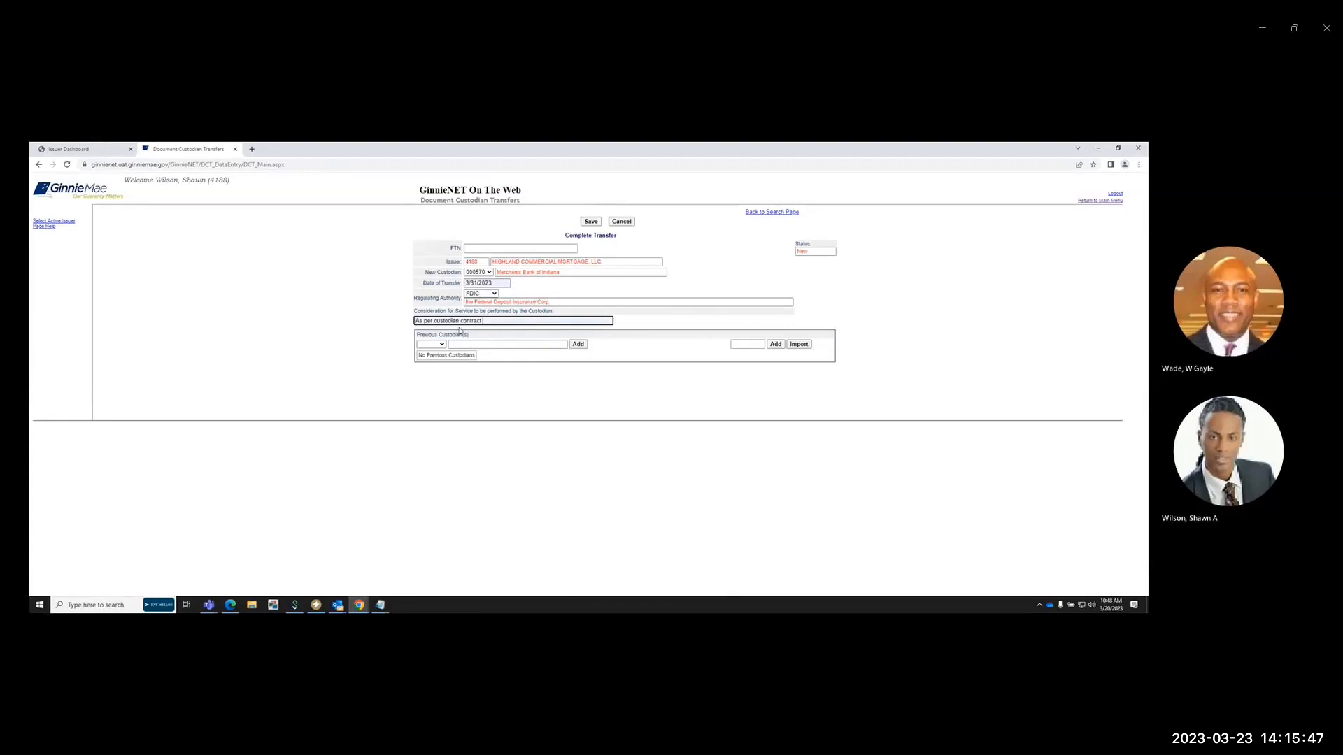
# - Add US Bank Natl Association (000466) as the previous custodian of the transfer
pyautogui.click(443, 344)
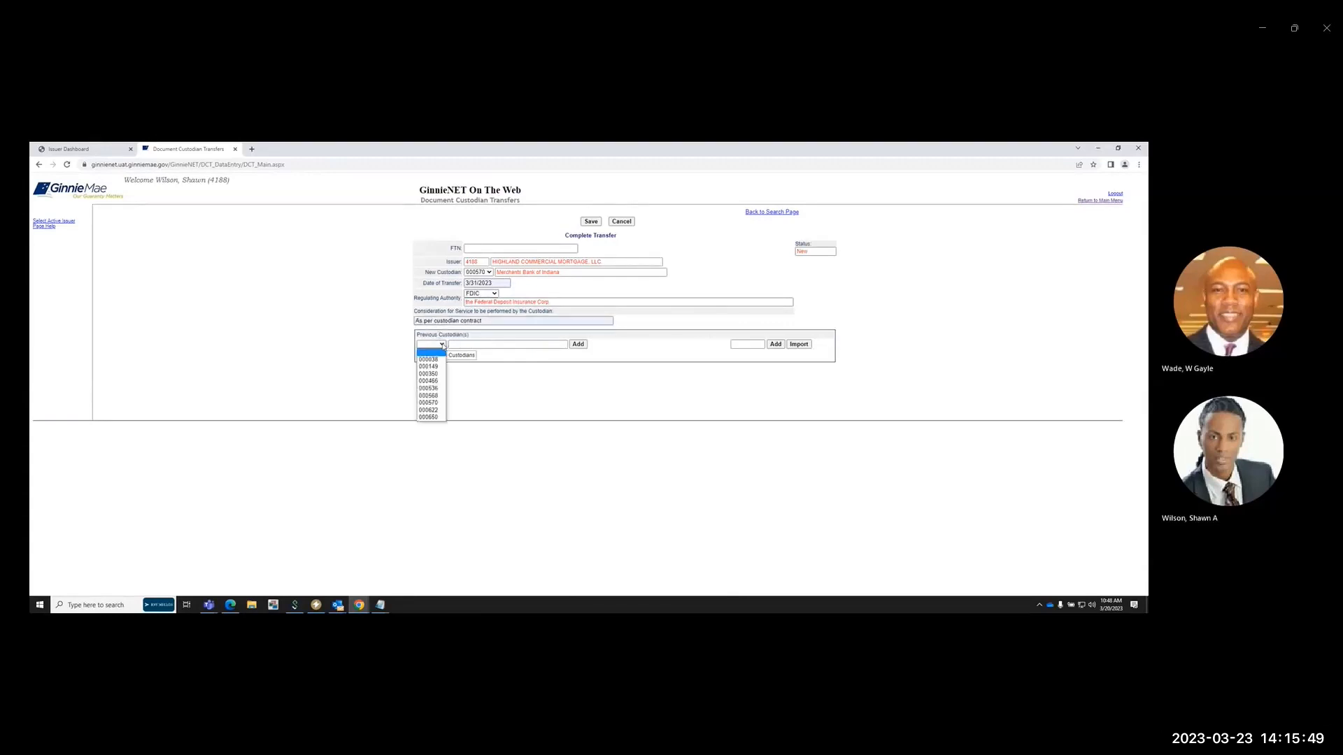
pyautogui.click(428, 381)
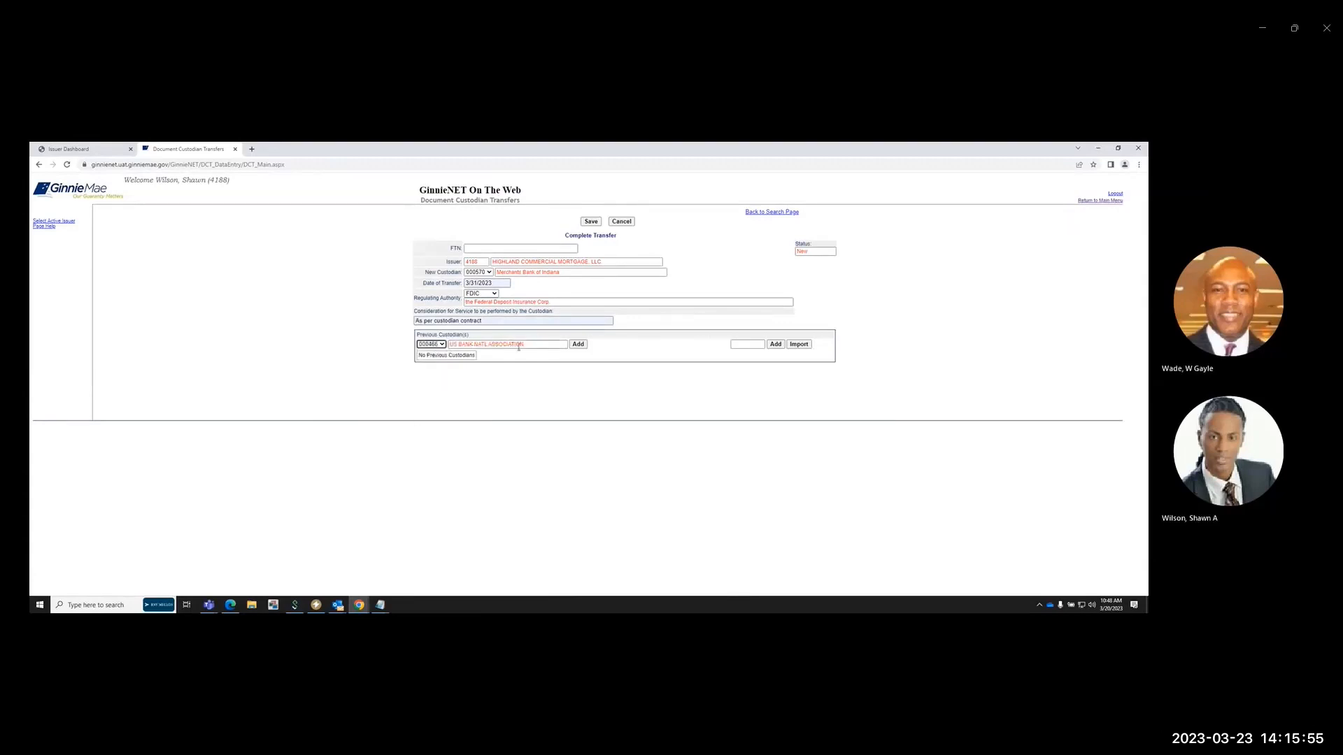
pyautogui.click(573, 346)
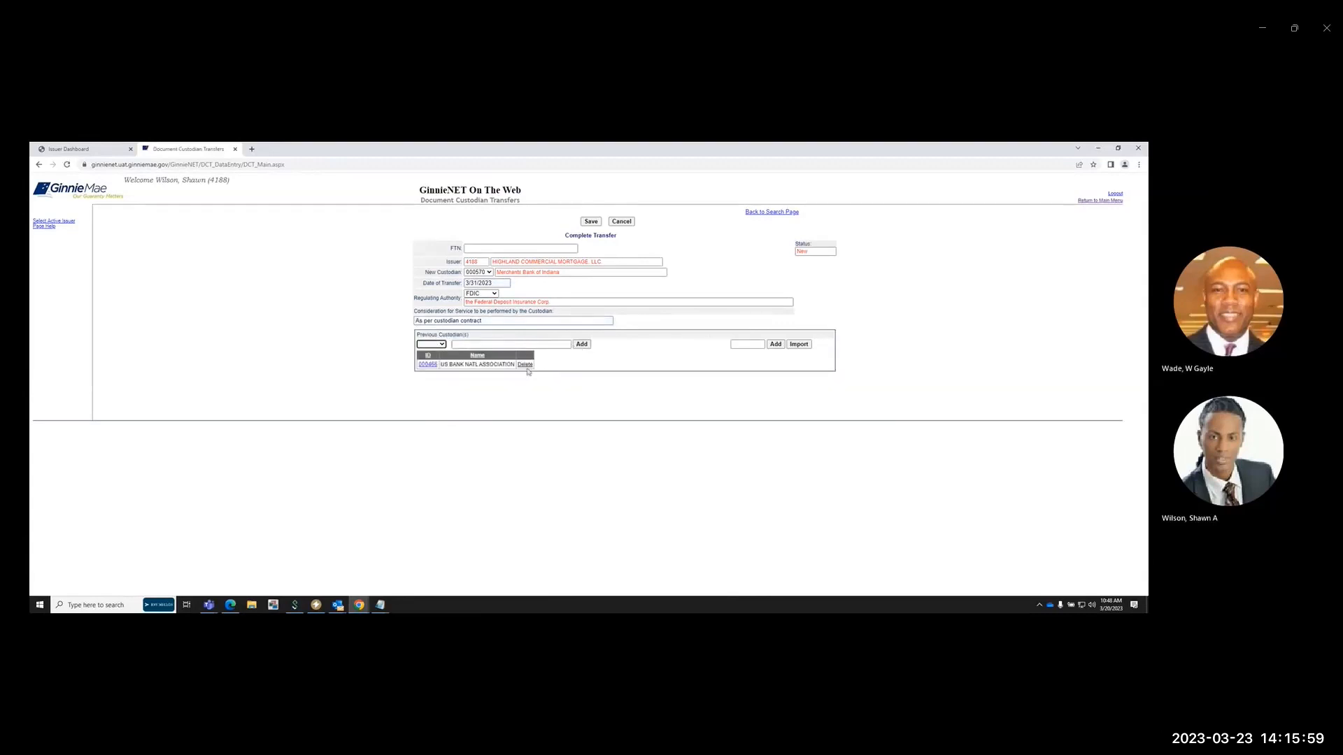
# - Import the NEW pool list text file for previous custodian 000466, check its pools, and save the transfer
pyautogui.click(427, 365)
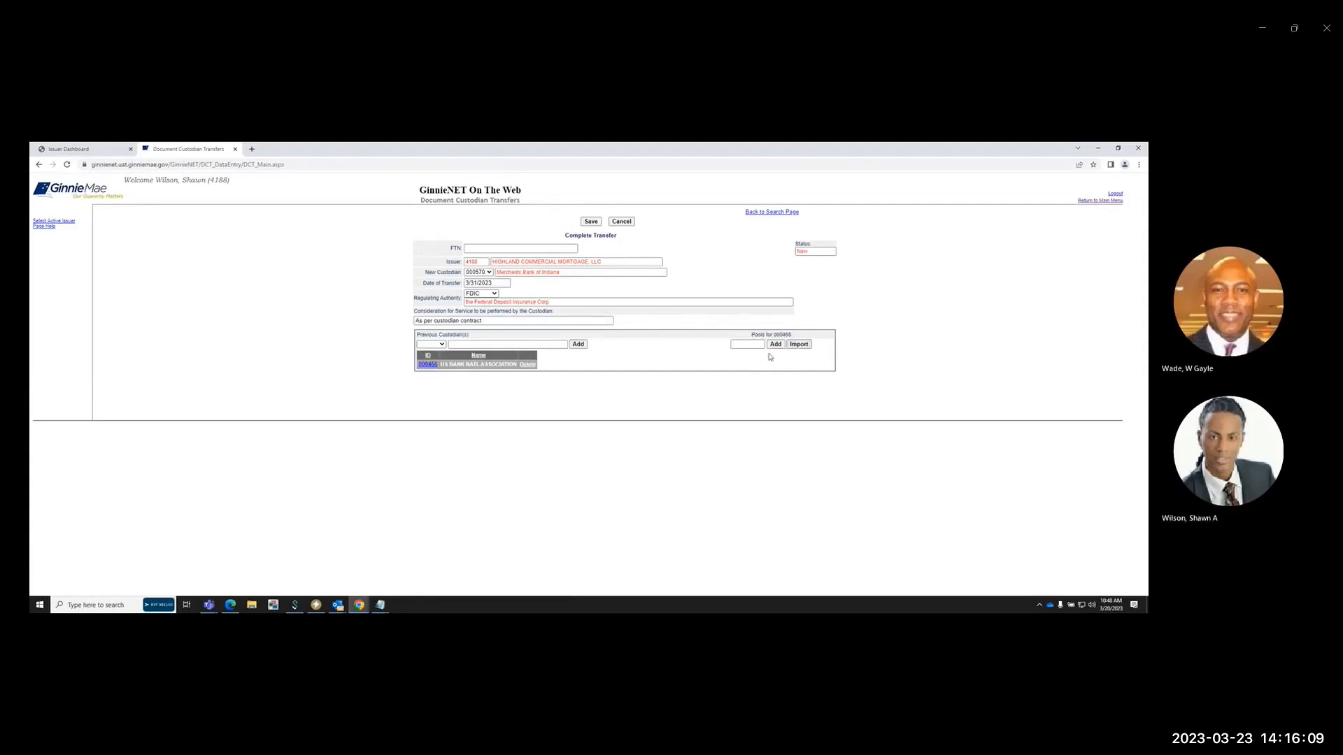
pyautogui.click(791, 345)
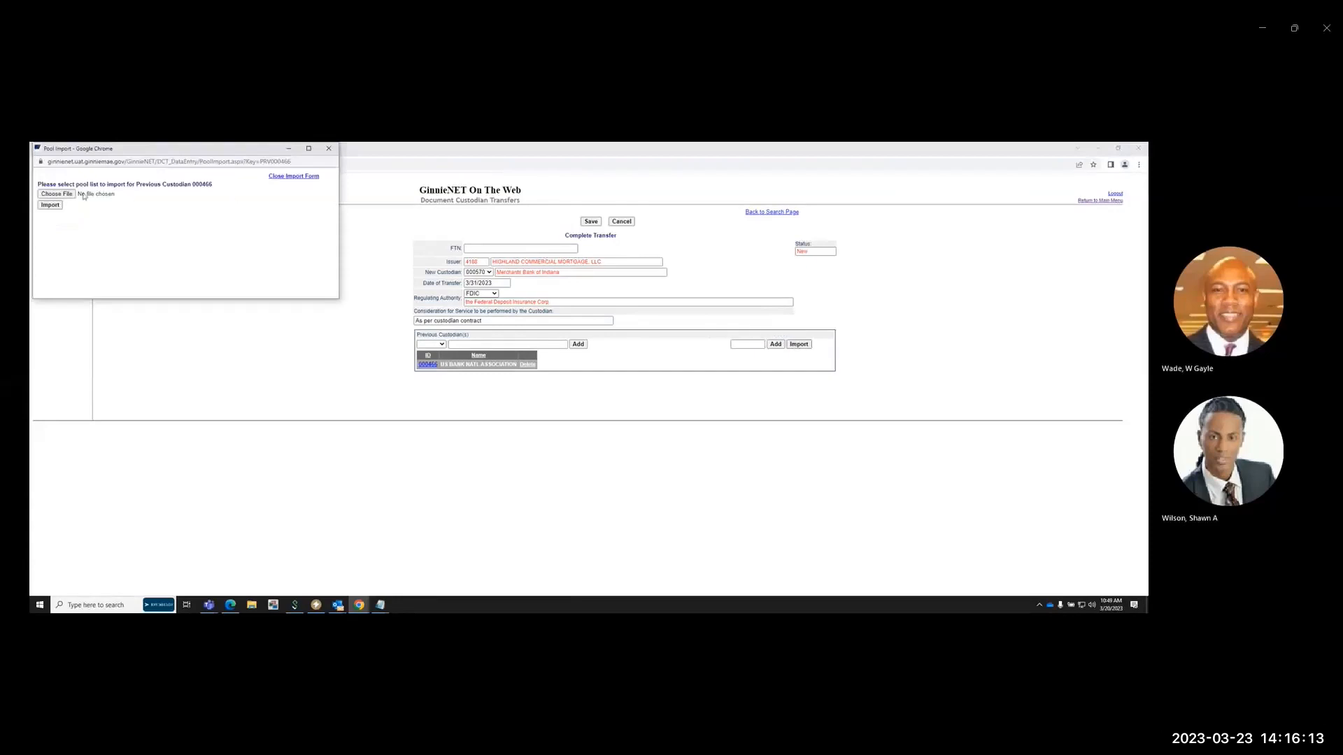
pyautogui.click(70, 195)
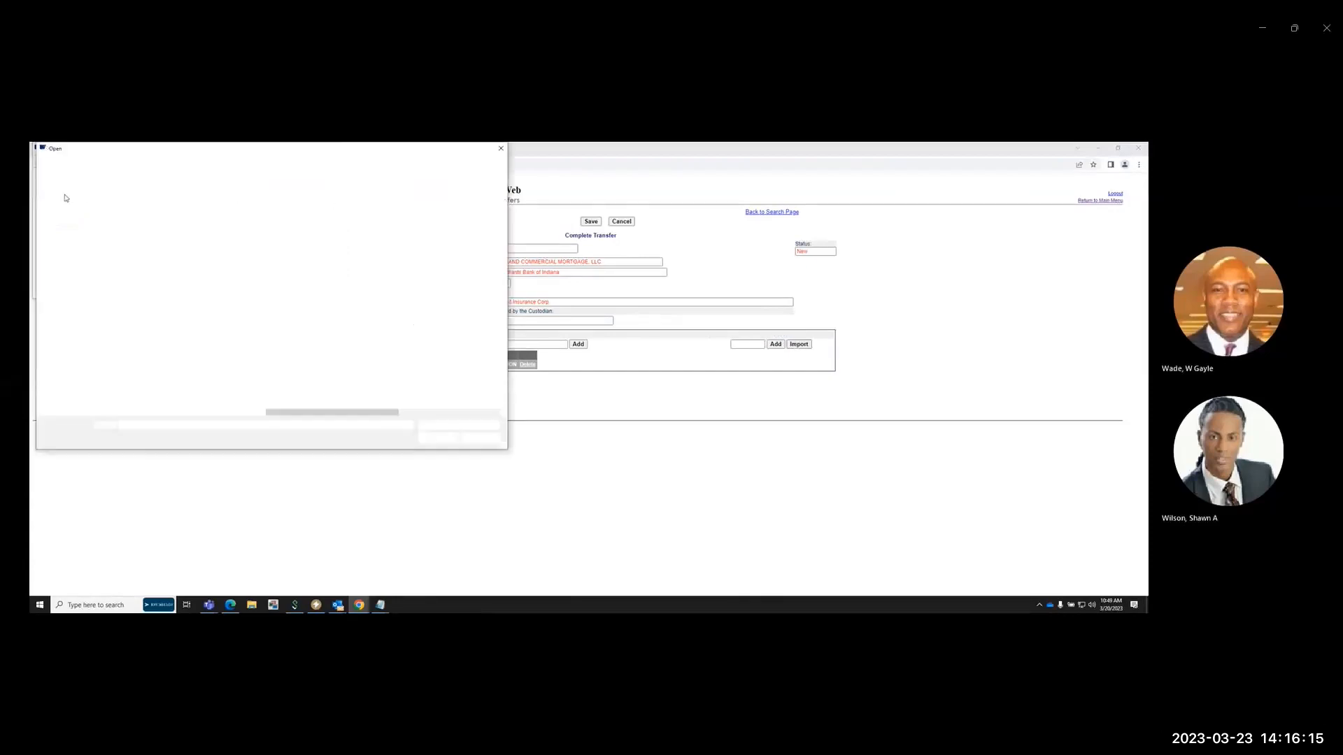
pyautogui.doubleClick(296, 225)
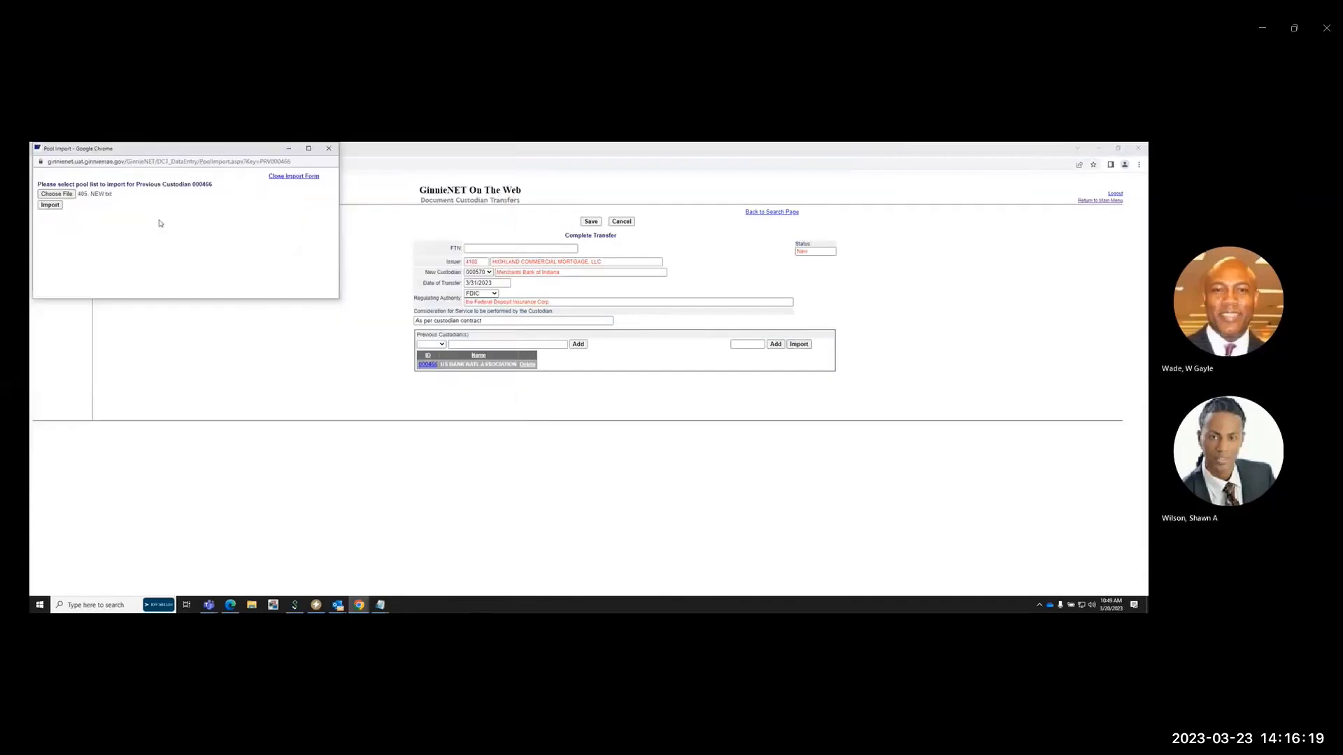
pyautogui.click(52, 207)
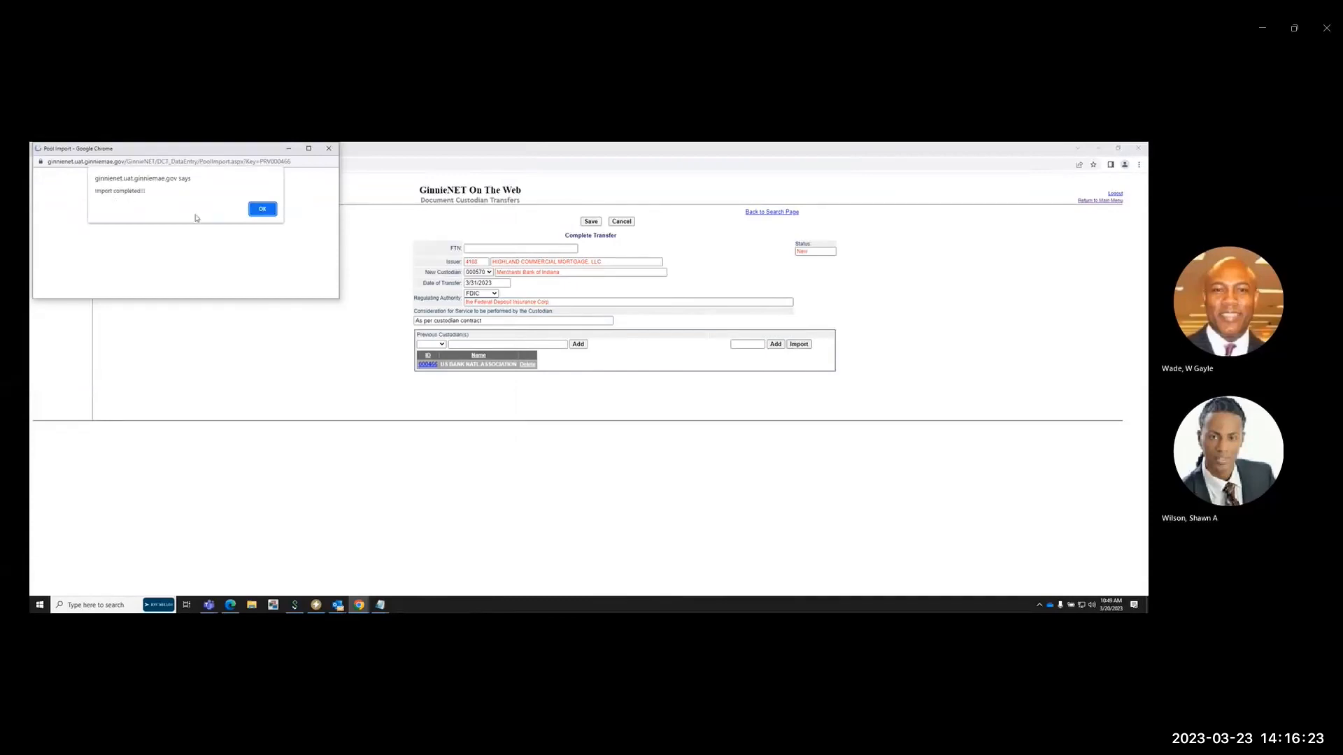
pyautogui.click(260, 209)
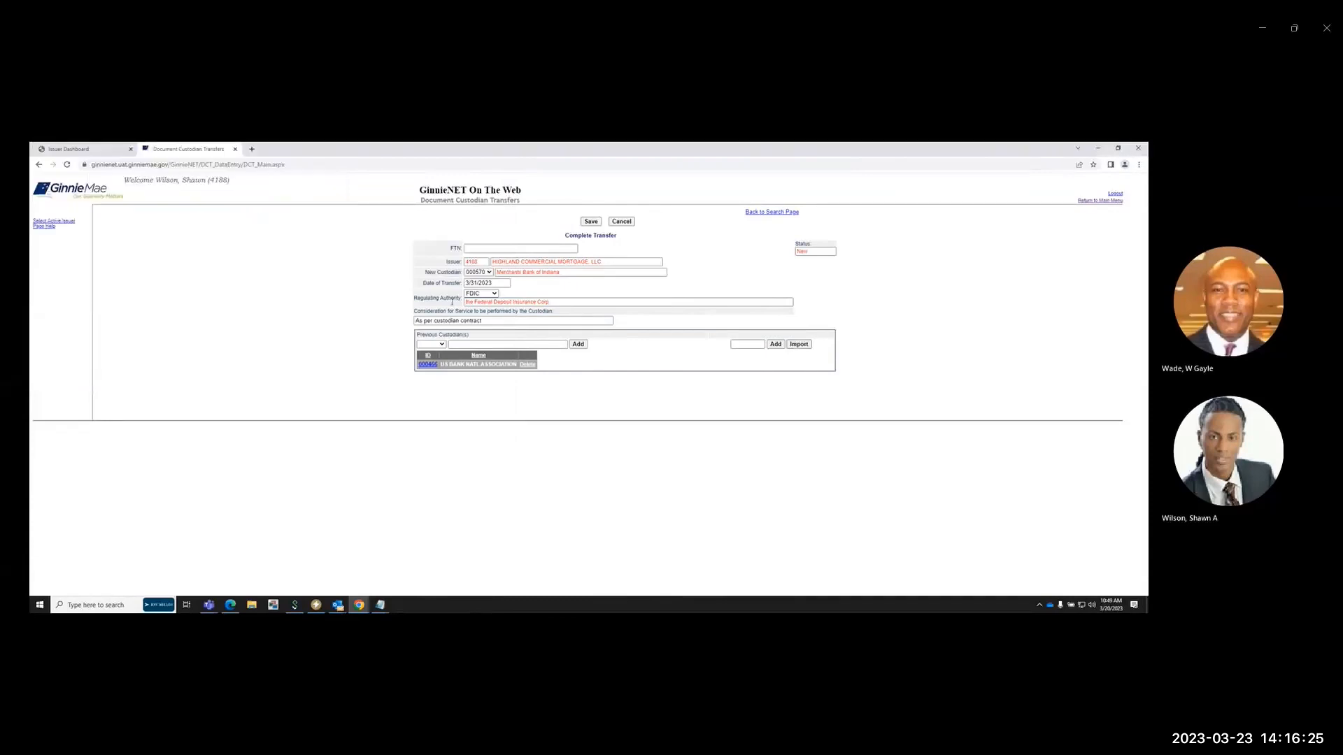
pyautogui.click(427, 365)
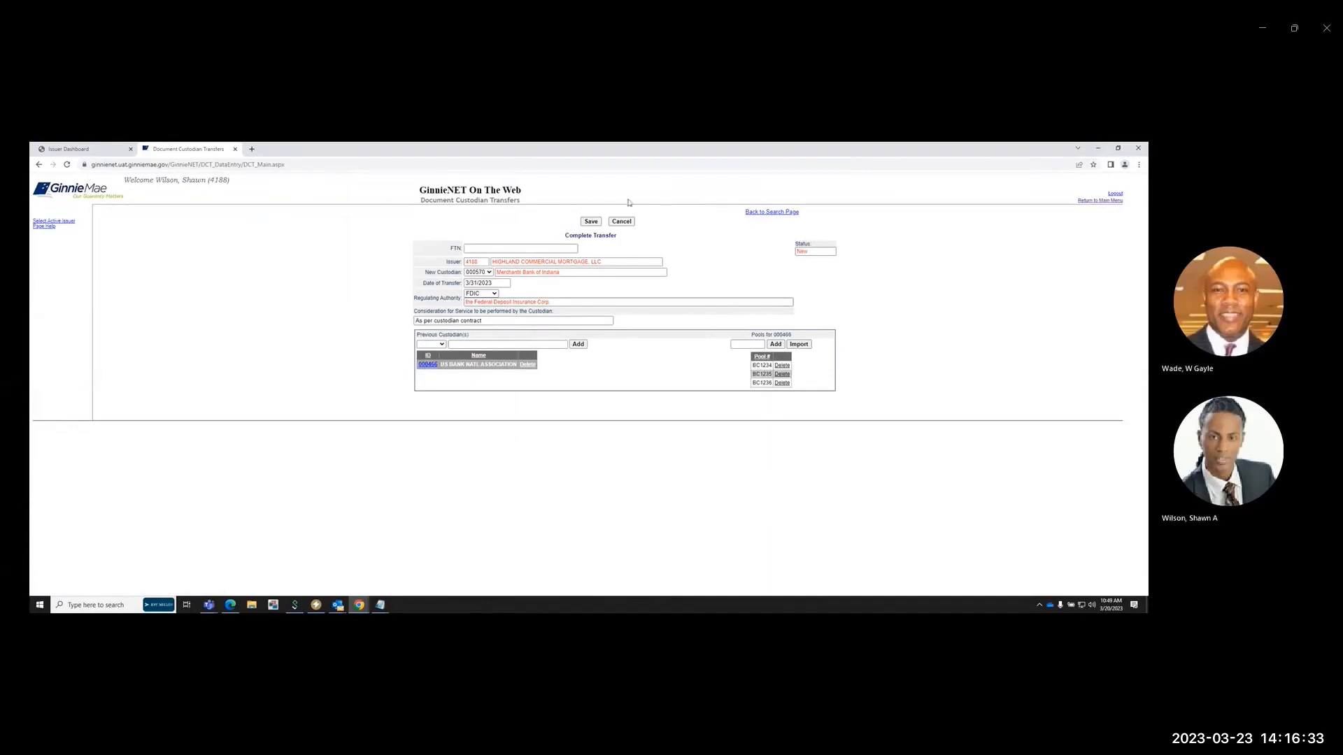
pyautogui.click(592, 222)
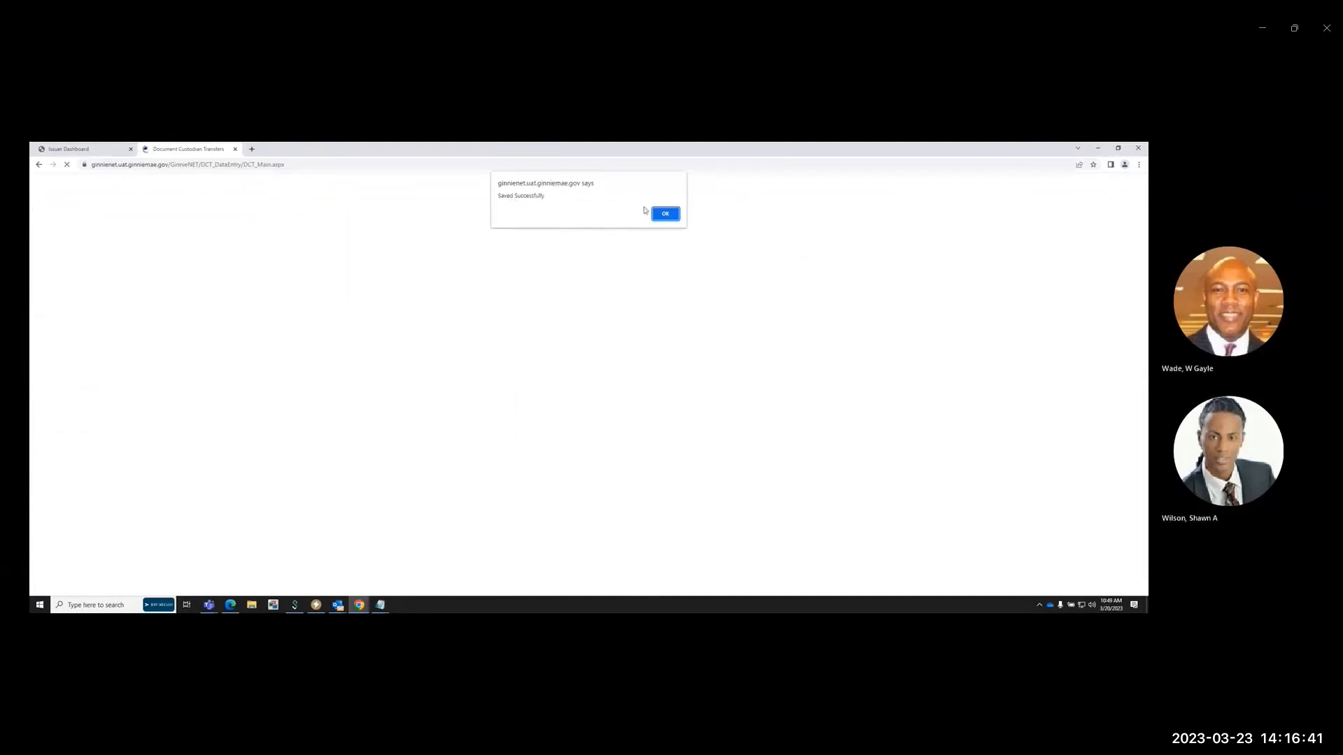
pyautogui.click(665, 213)
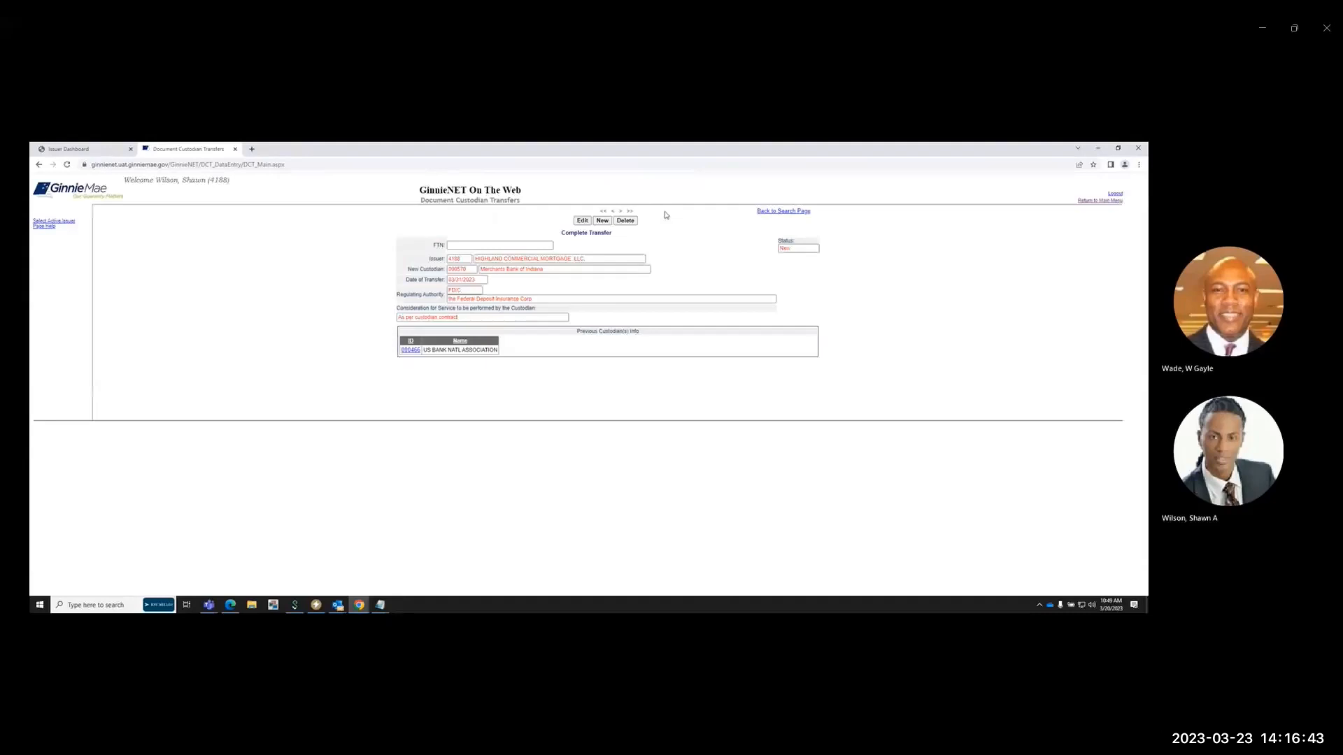
# - Return to the main menu and open the Master Custodial Agreement - 11715 report under the certification reports
pyautogui.click(1083, 202)
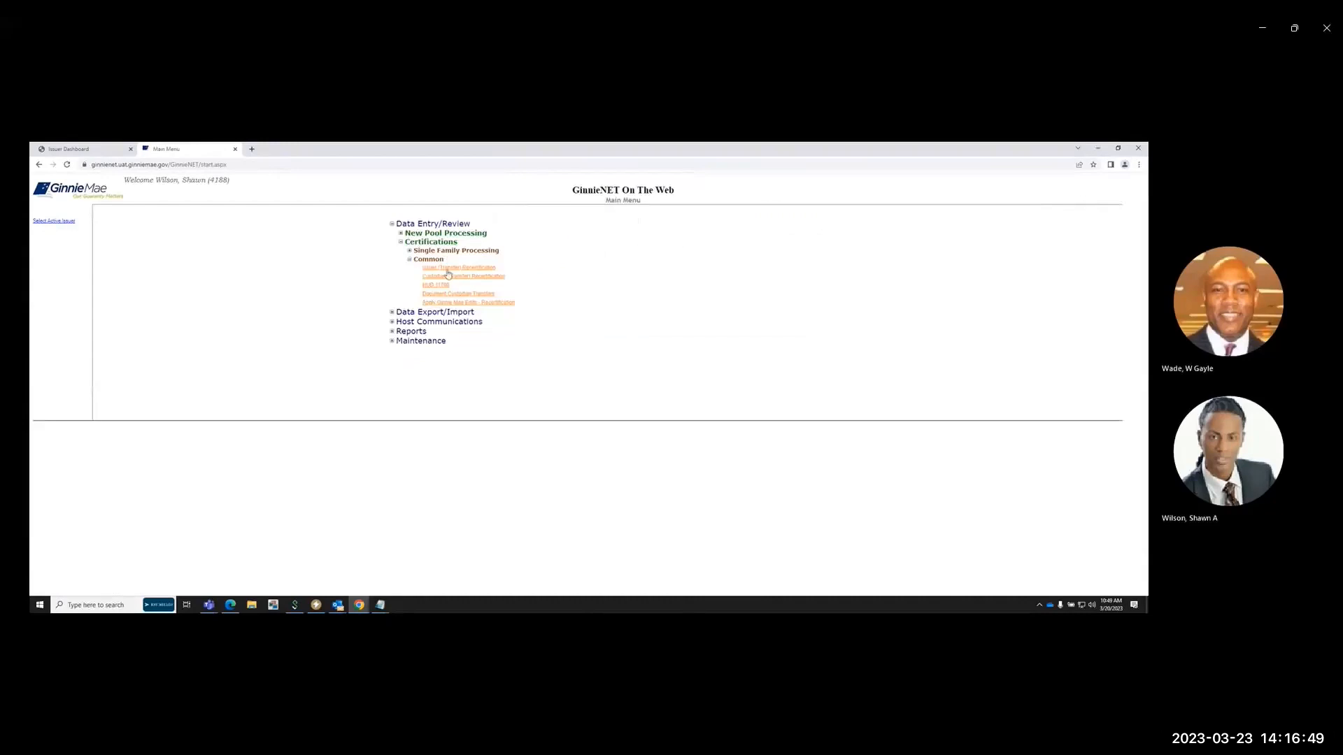
pyautogui.click(392, 332)
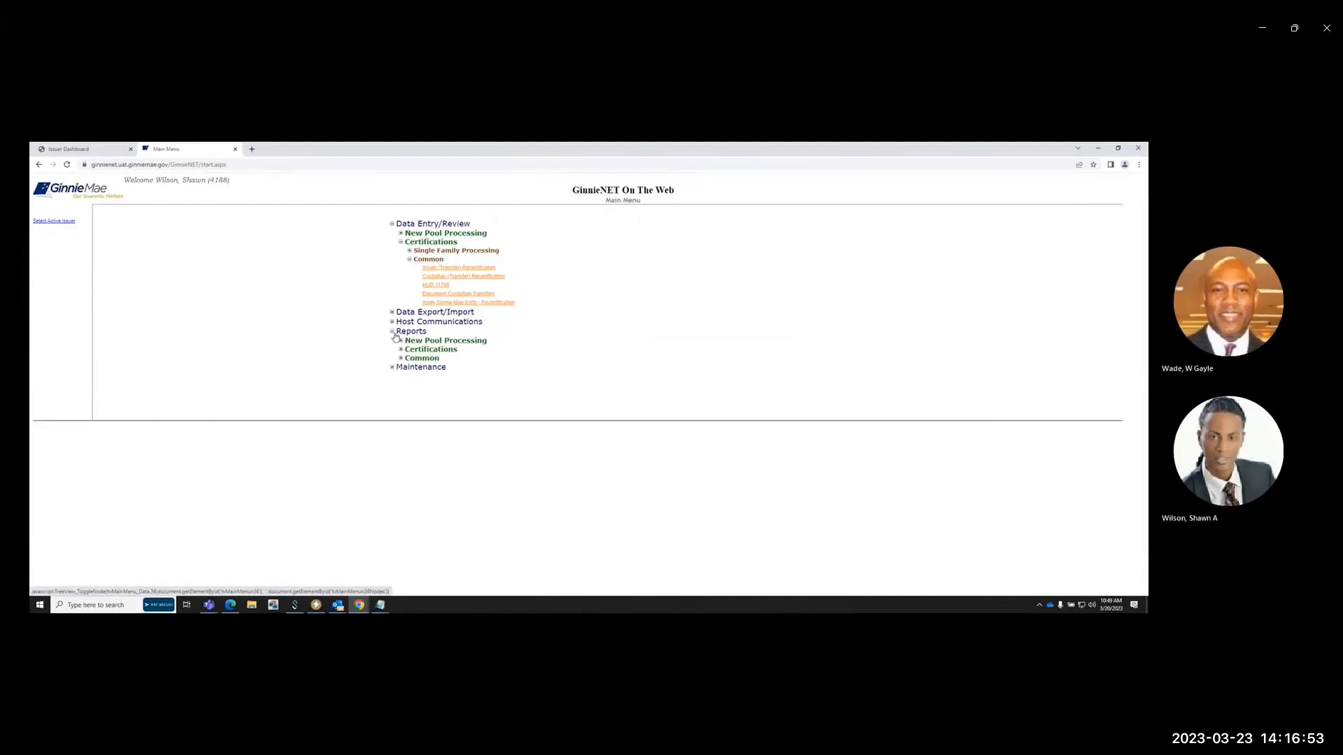
pyautogui.click(400, 349)
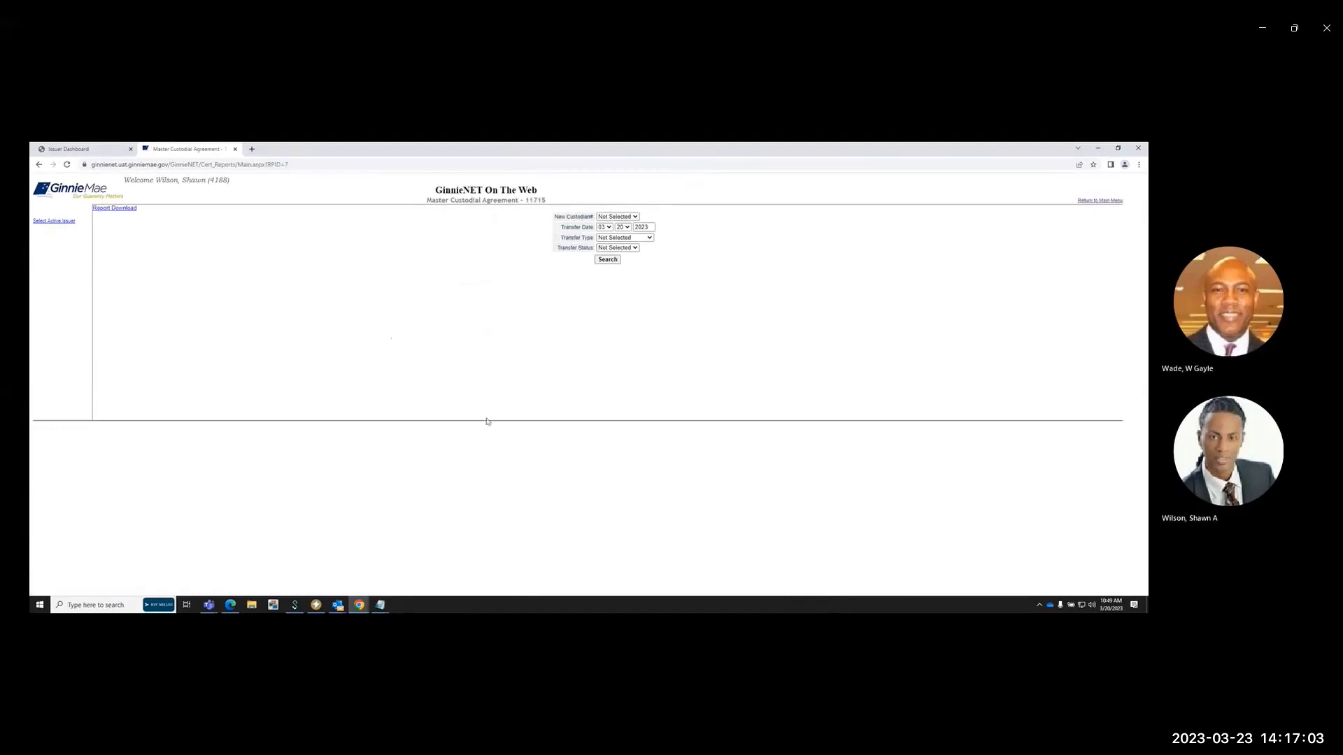
pyautogui.click(611, 263)
pyautogui.click(1081, 203)
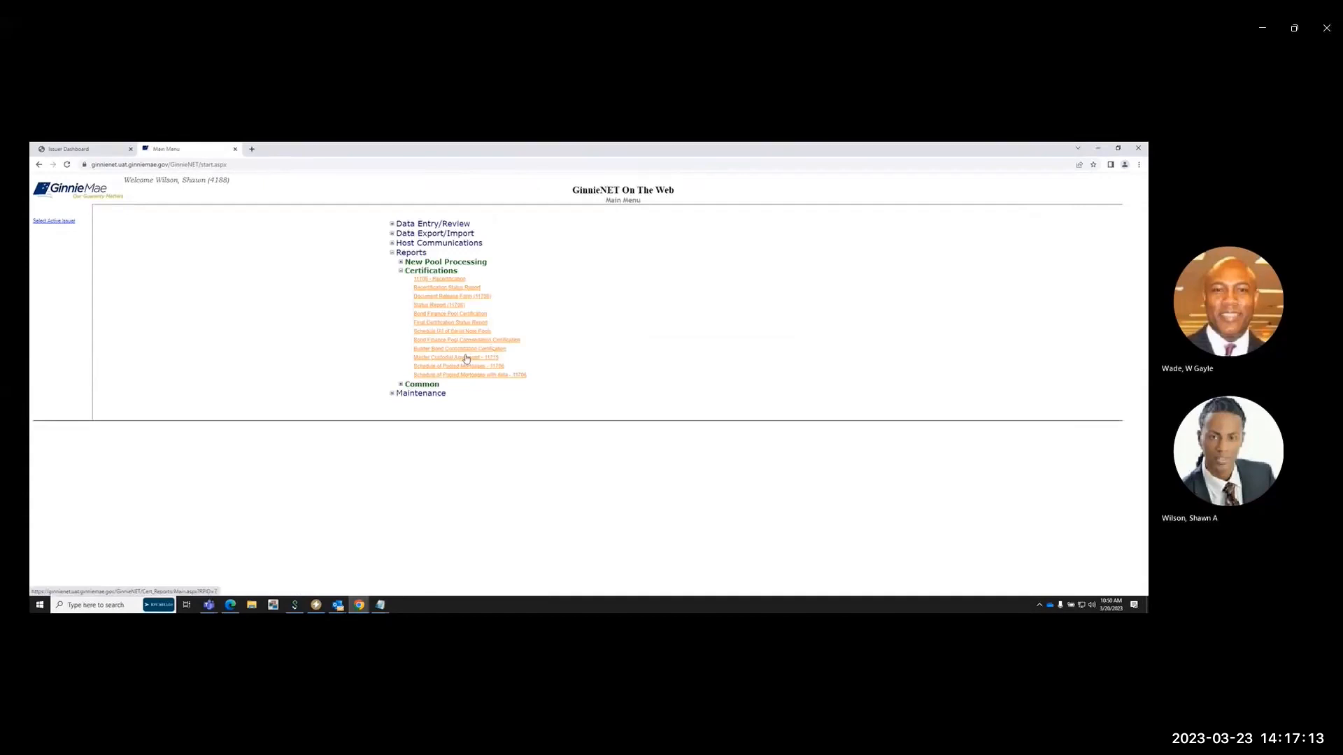
pyautogui.click(466, 358)
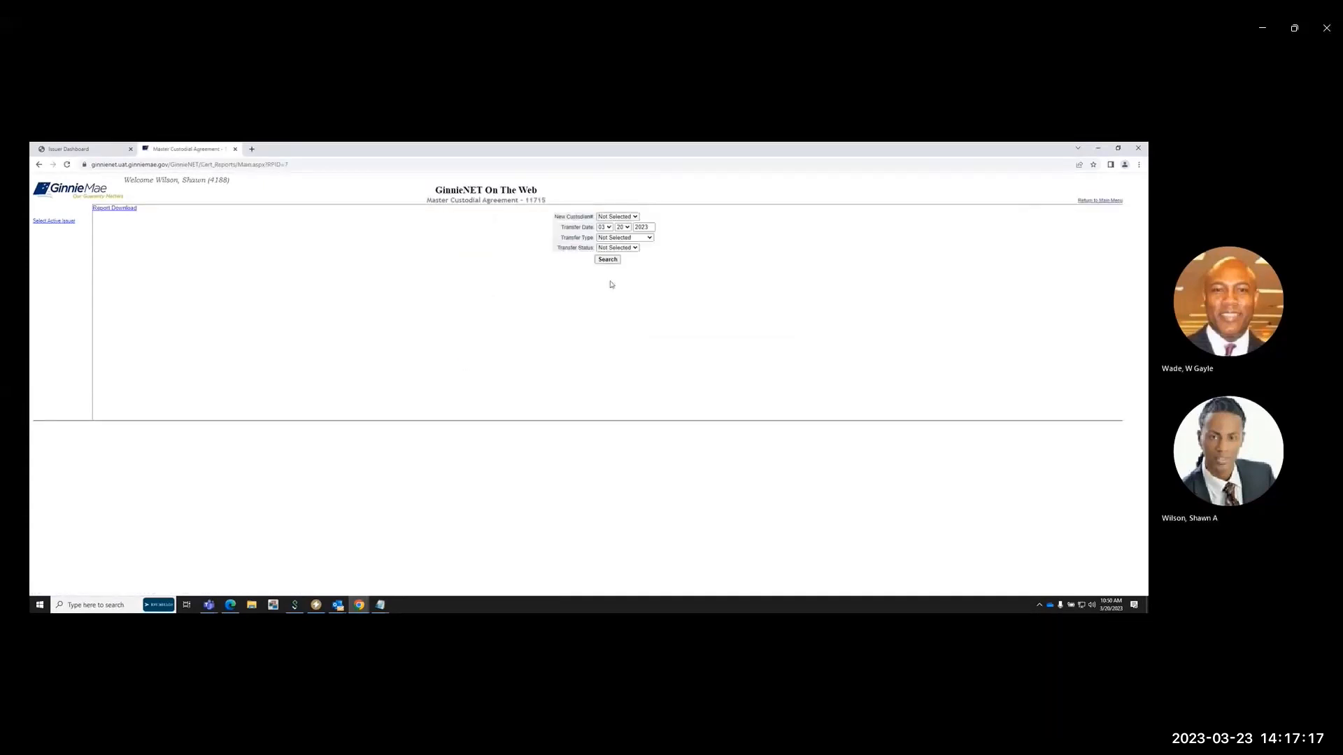
# - Set the report's transfer date to 03/31/2023 and submit the Master Custodial Agreement report request
pyautogui.click(628, 228)
pyautogui.moveTo(628, 285); pyautogui.dragTo(627, 351)
pyautogui.click(620, 373)
pyautogui.click(608, 260)
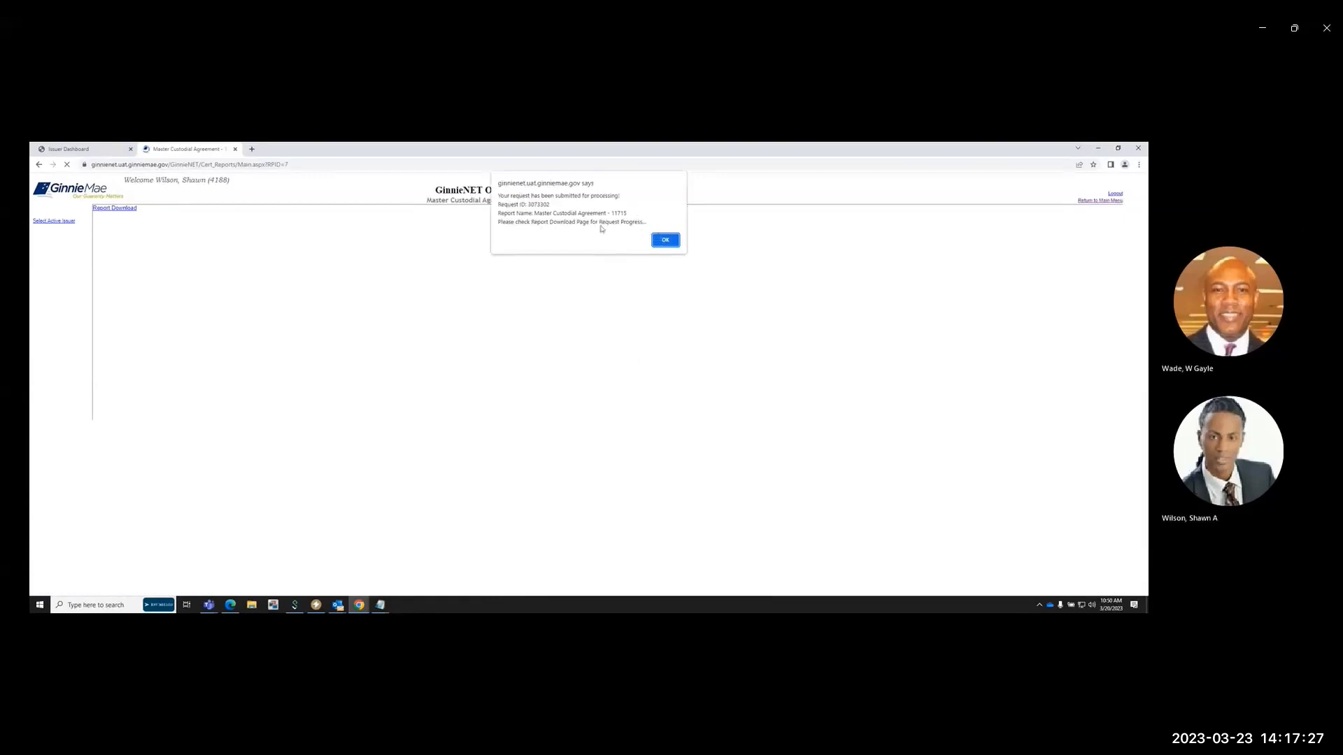
pyautogui.click(664, 241)
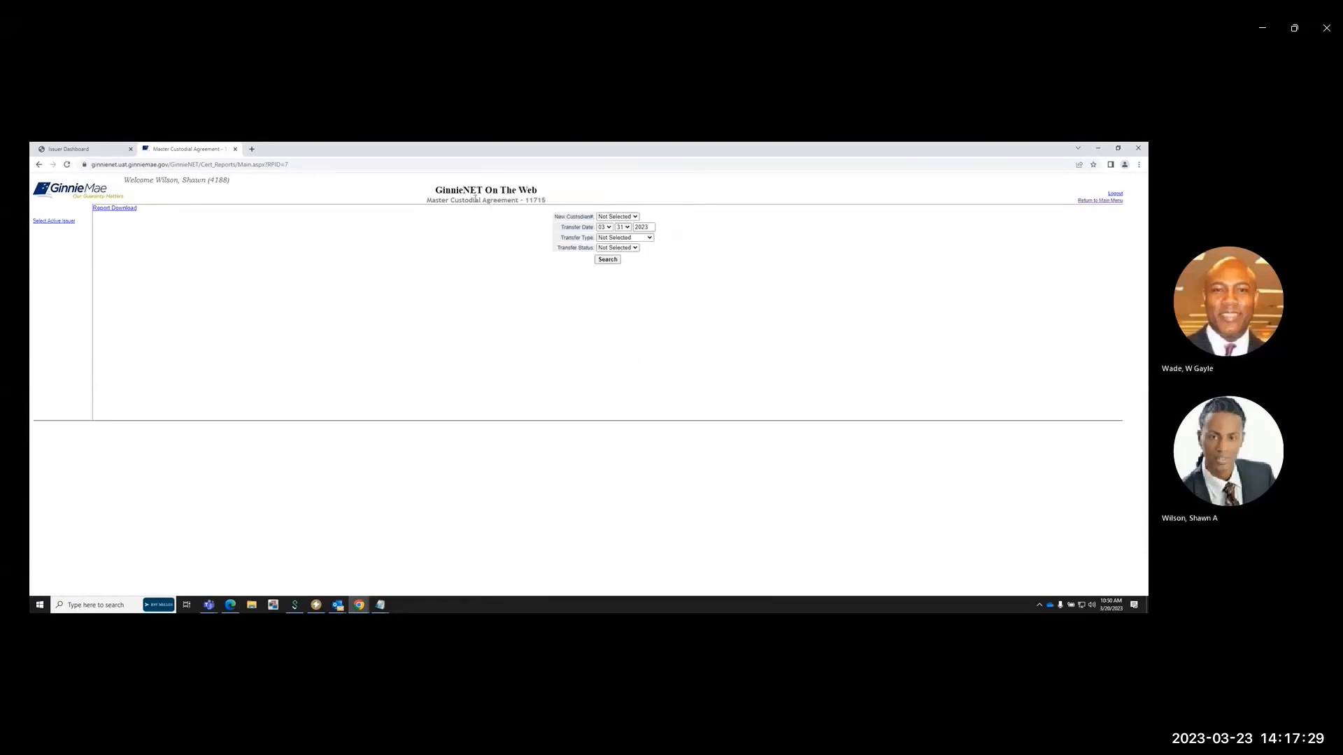
# - Open the requested Master Custodial Agreement PDF from the report downloads, enlarge it to 125%, and review its terms and signature section
pyautogui.click(129, 208)
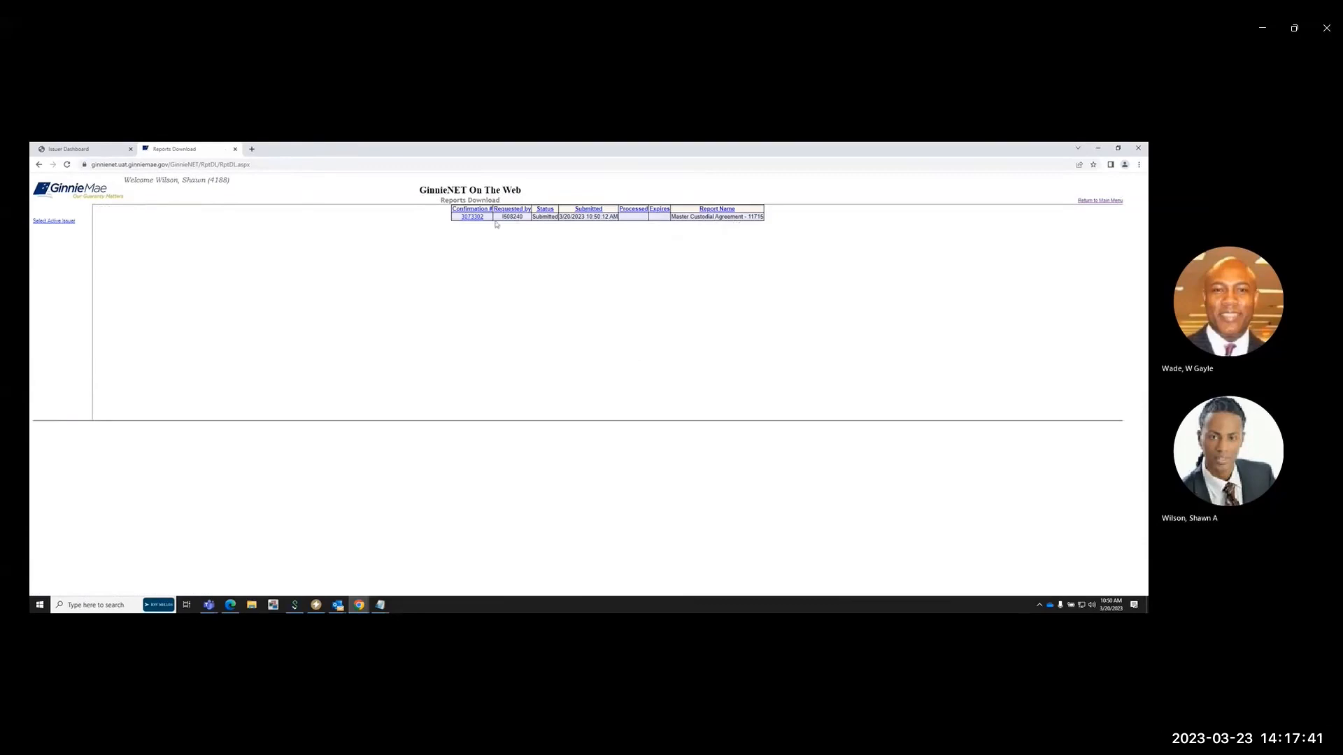
pyautogui.click(67, 165)
pyautogui.click(64, 584)
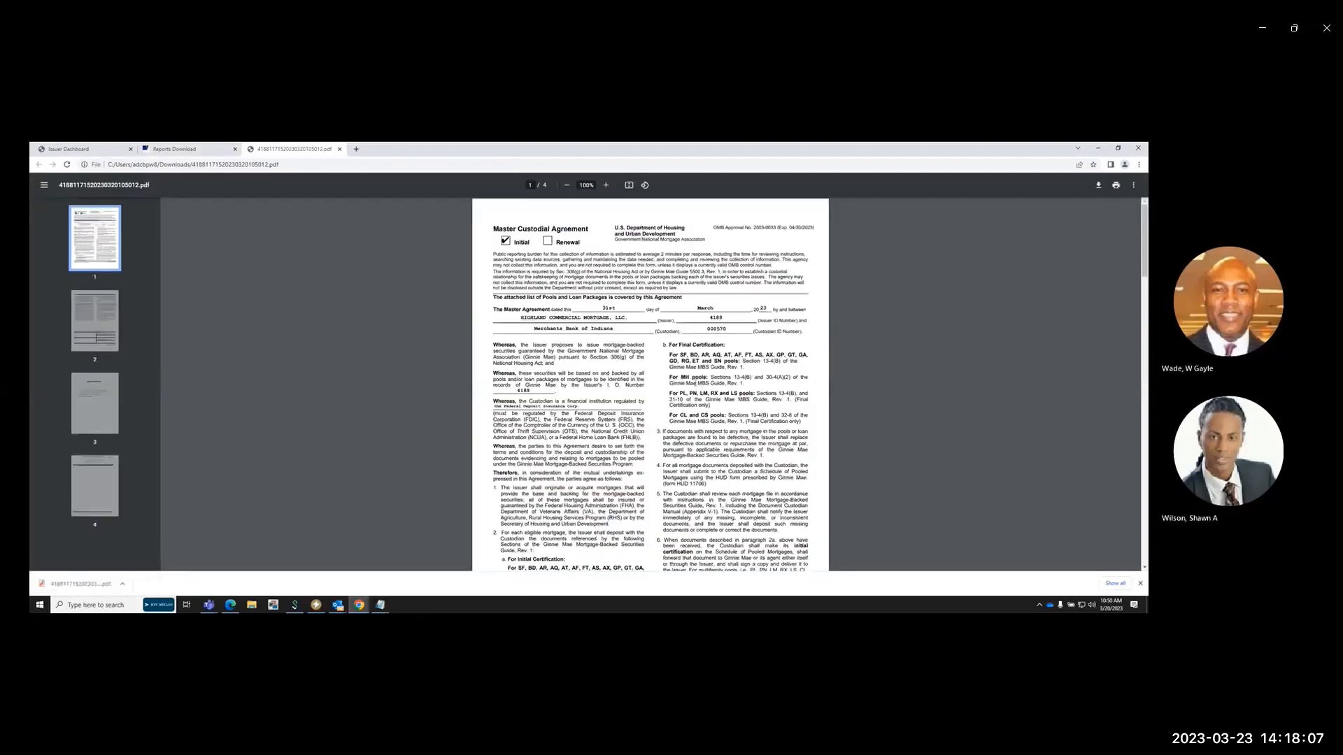
pyautogui.click(606, 186)
pyautogui.click(607, 186)
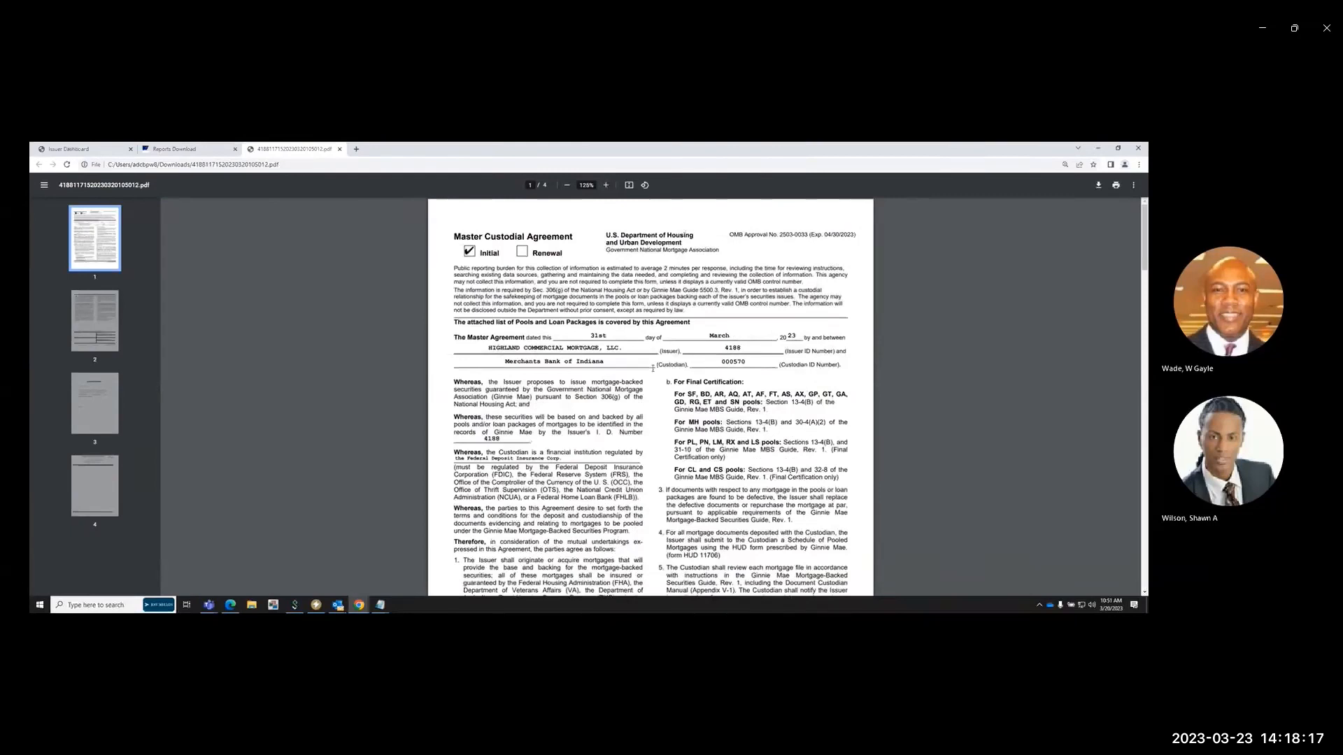
pyautogui.scroll(-4, 886, 378)
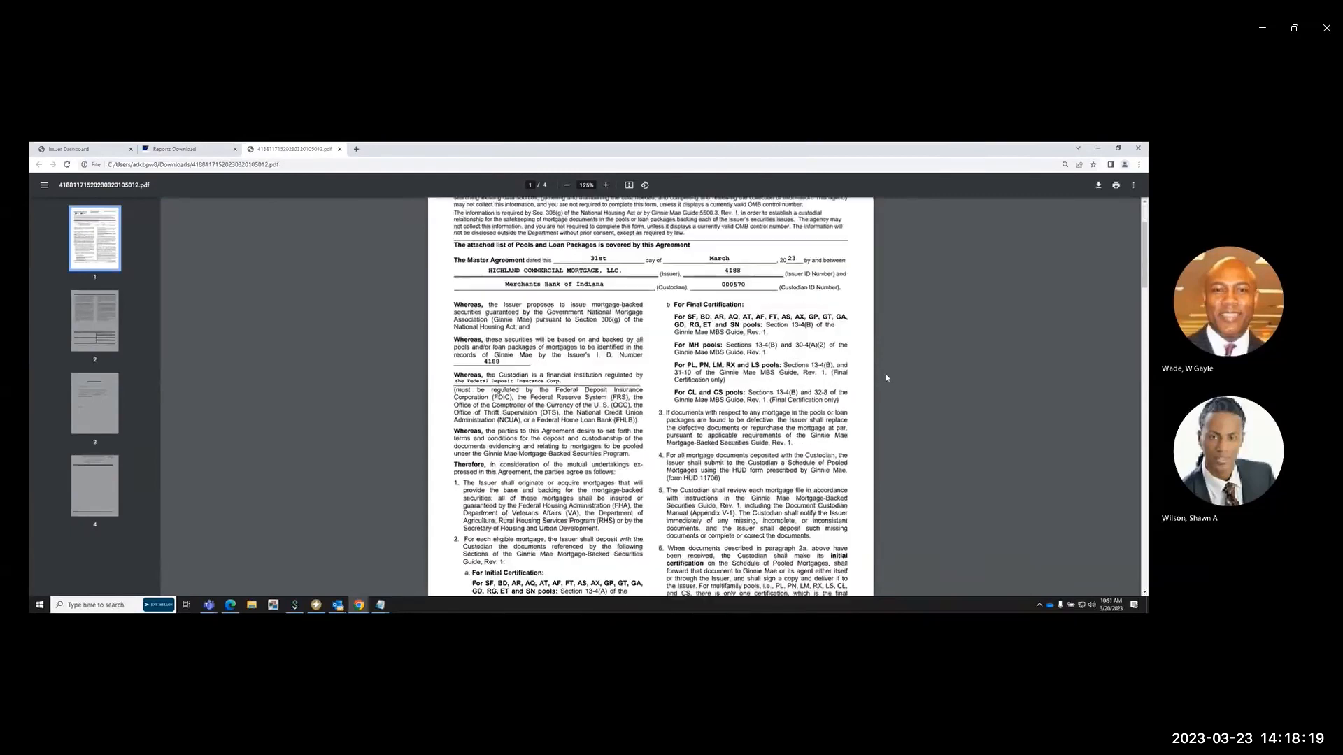
pyautogui.scroll(-7, 885, 377)
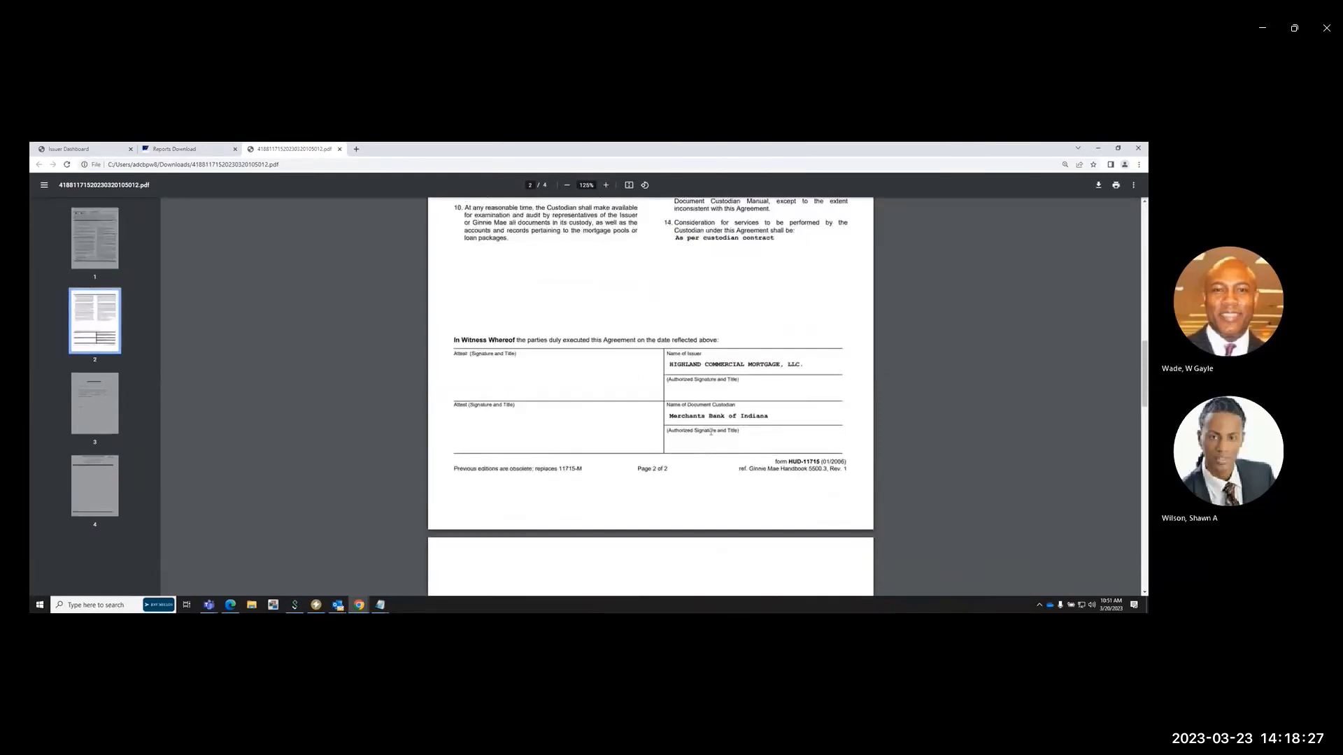
# - Review the complete portfolio transfer letter and the pool list in the Master Custodial Agreement PDF, and close the PDF
pyautogui.scroll(-5, 762, 422)
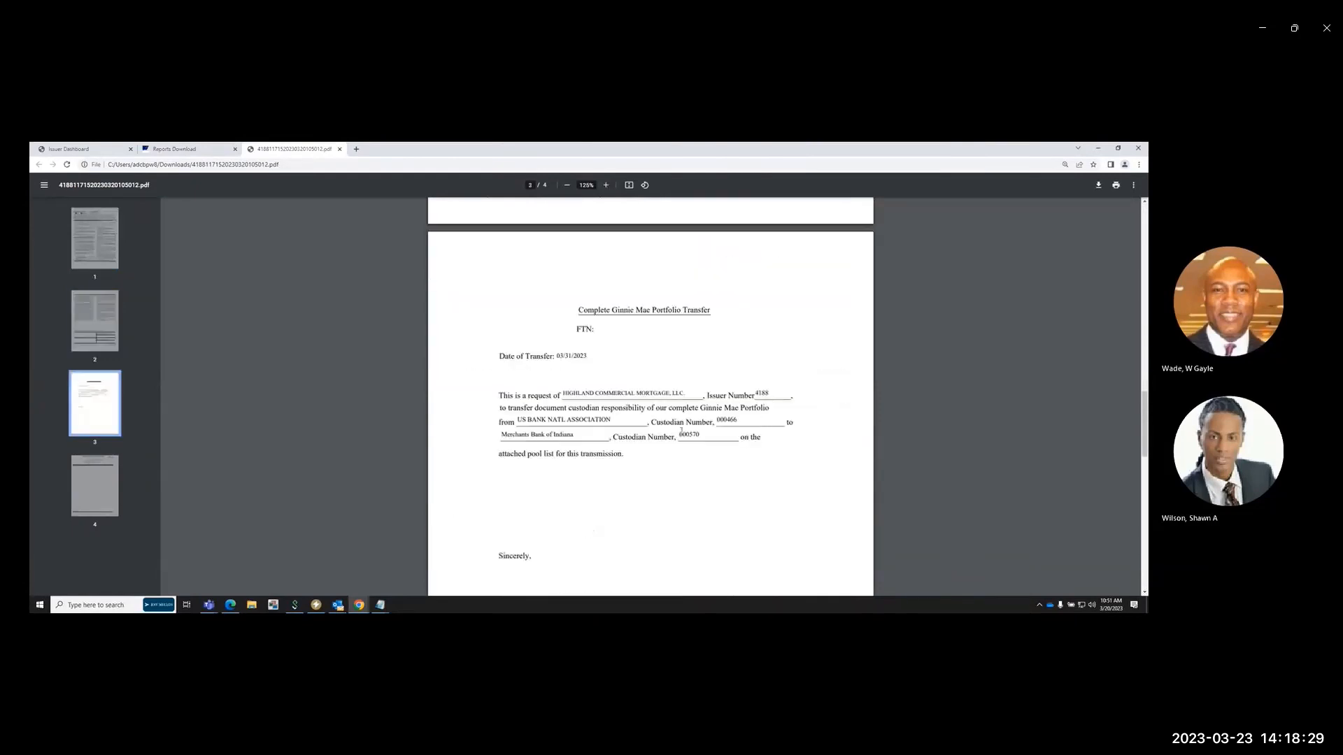
pyautogui.scroll(-1, 539, 358)
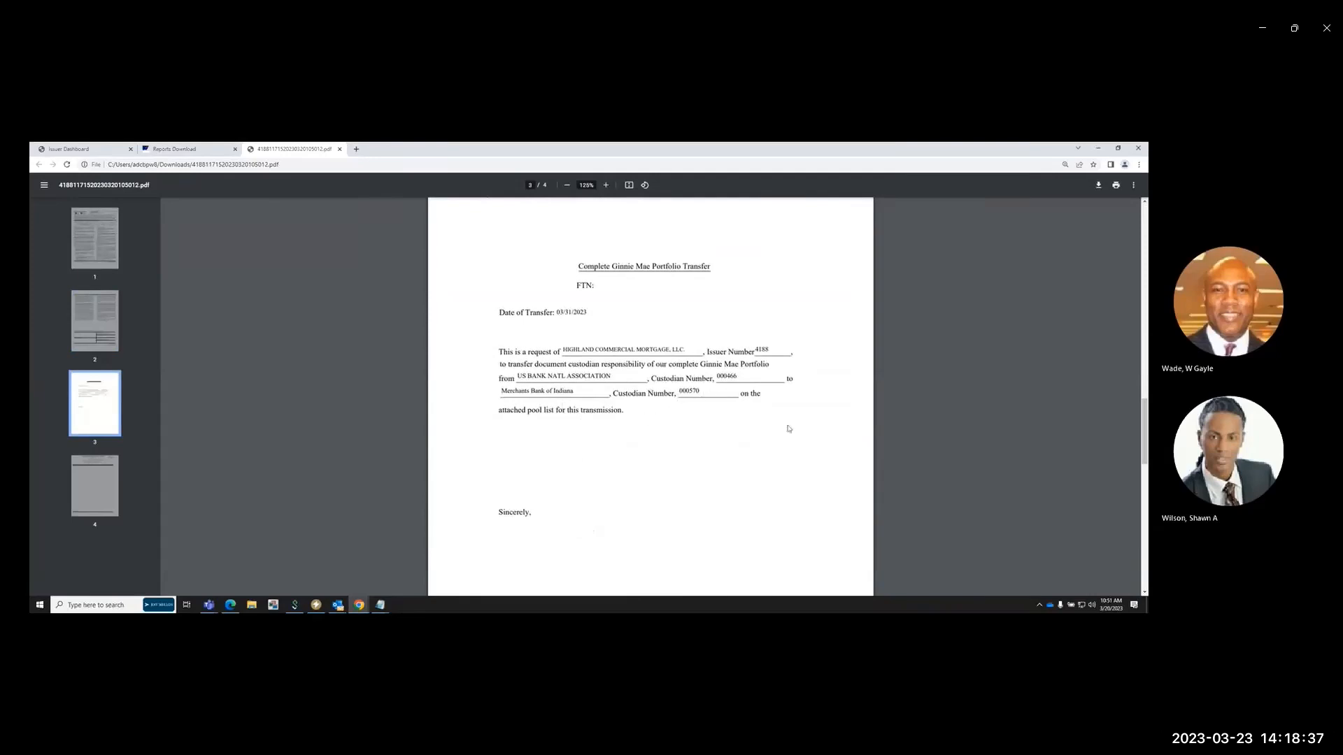
pyautogui.scroll(-6, 789, 429)
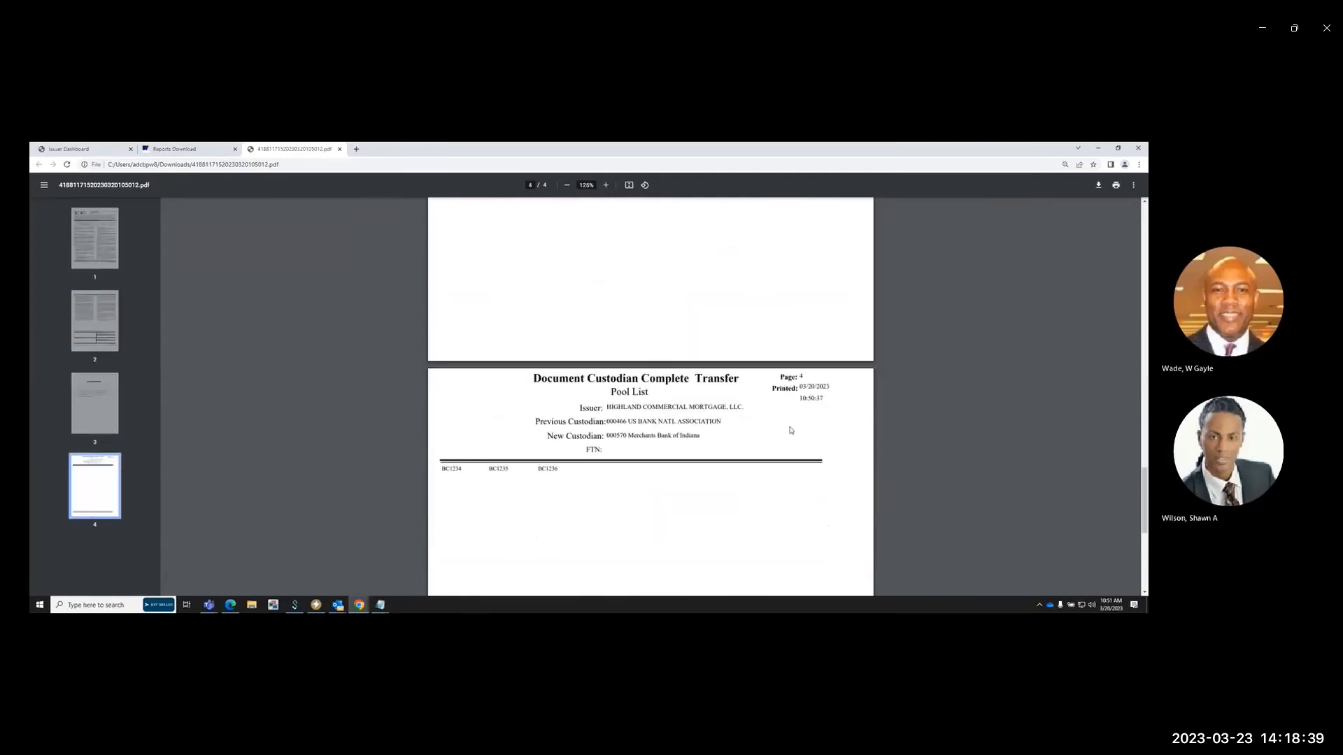
pyautogui.scroll(-1, 791, 431)
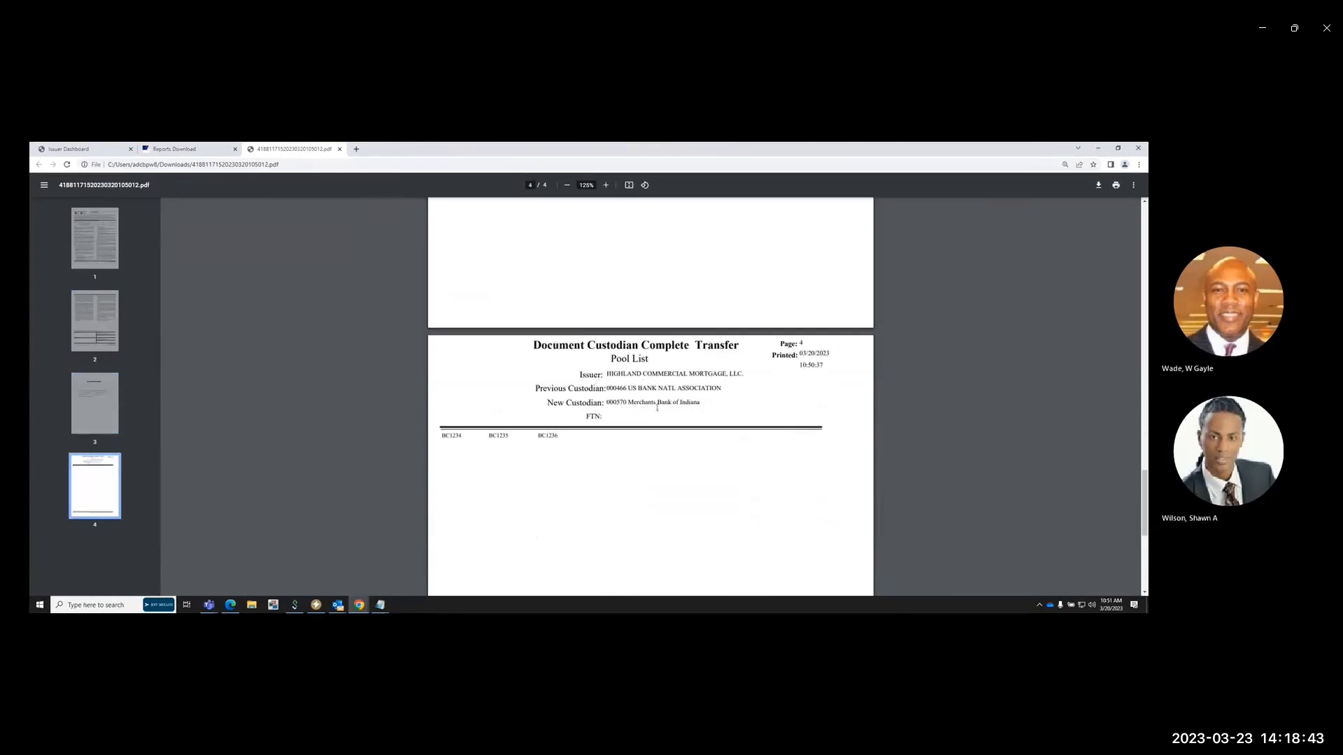
pyautogui.moveTo(440, 437); pyautogui.dragTo(558, 437)
pyautogui.scroll(-5, 801, 463)
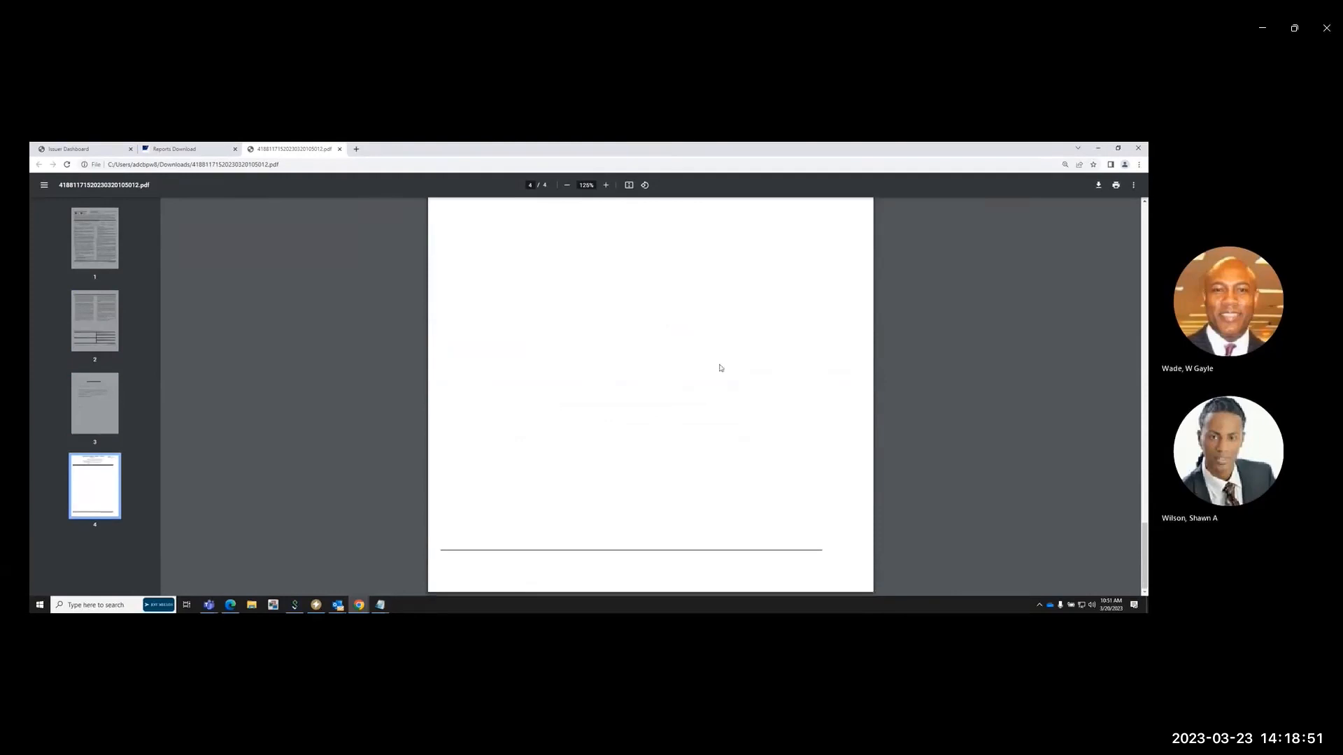
pyautogui.click(339, 149)
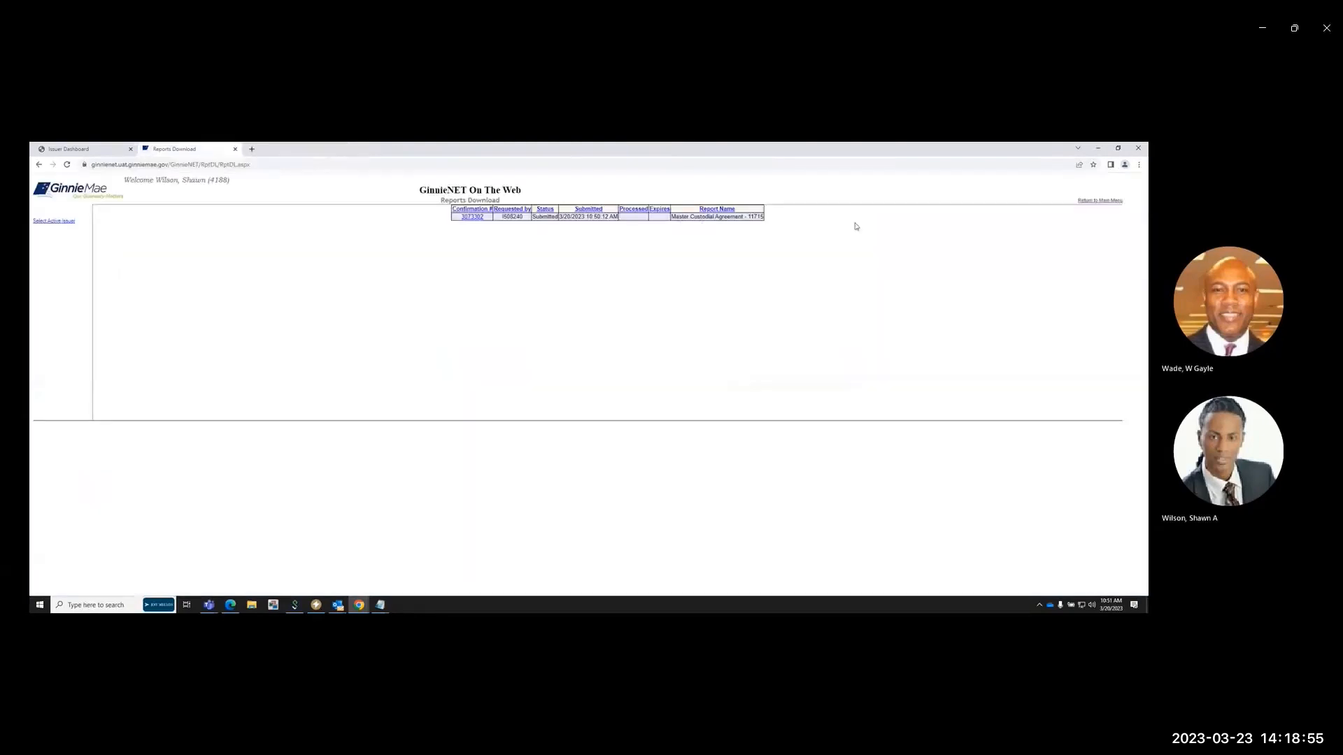
pyautogui.click(1079, 203)
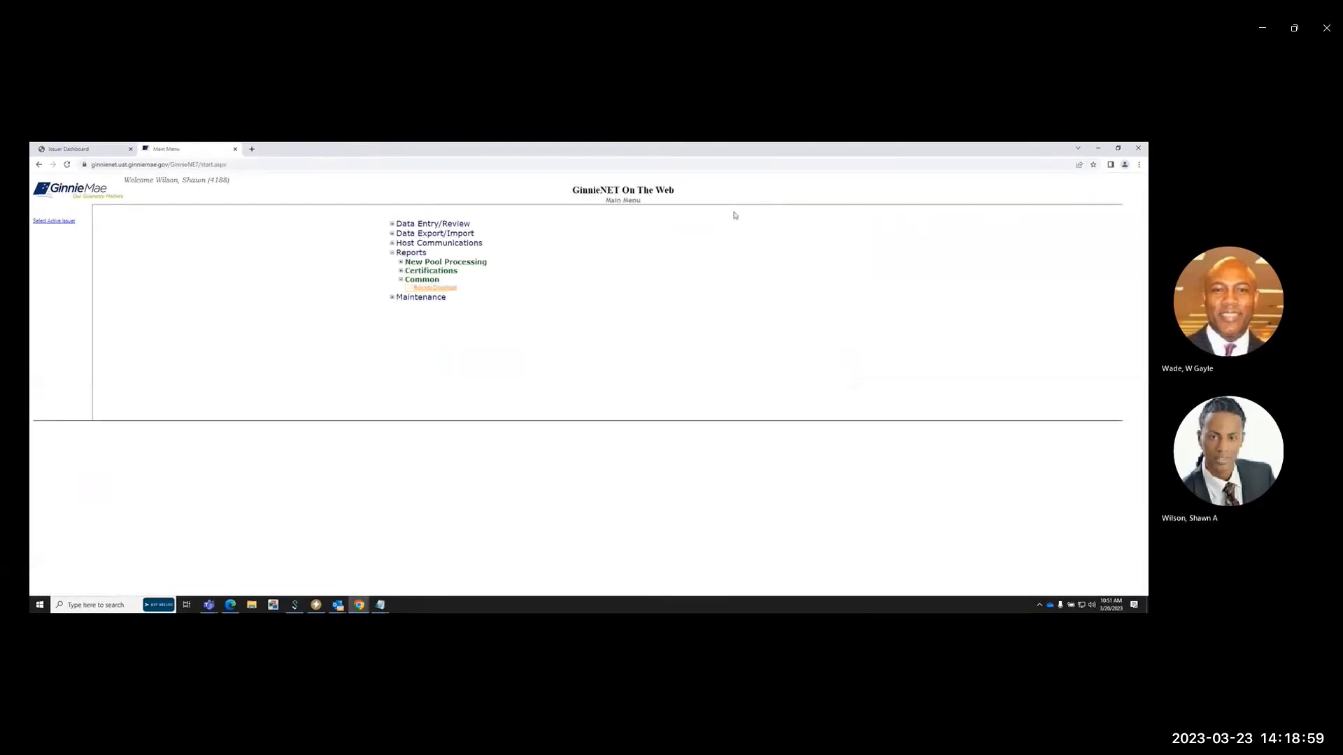
pyautogui.click(391, 243)
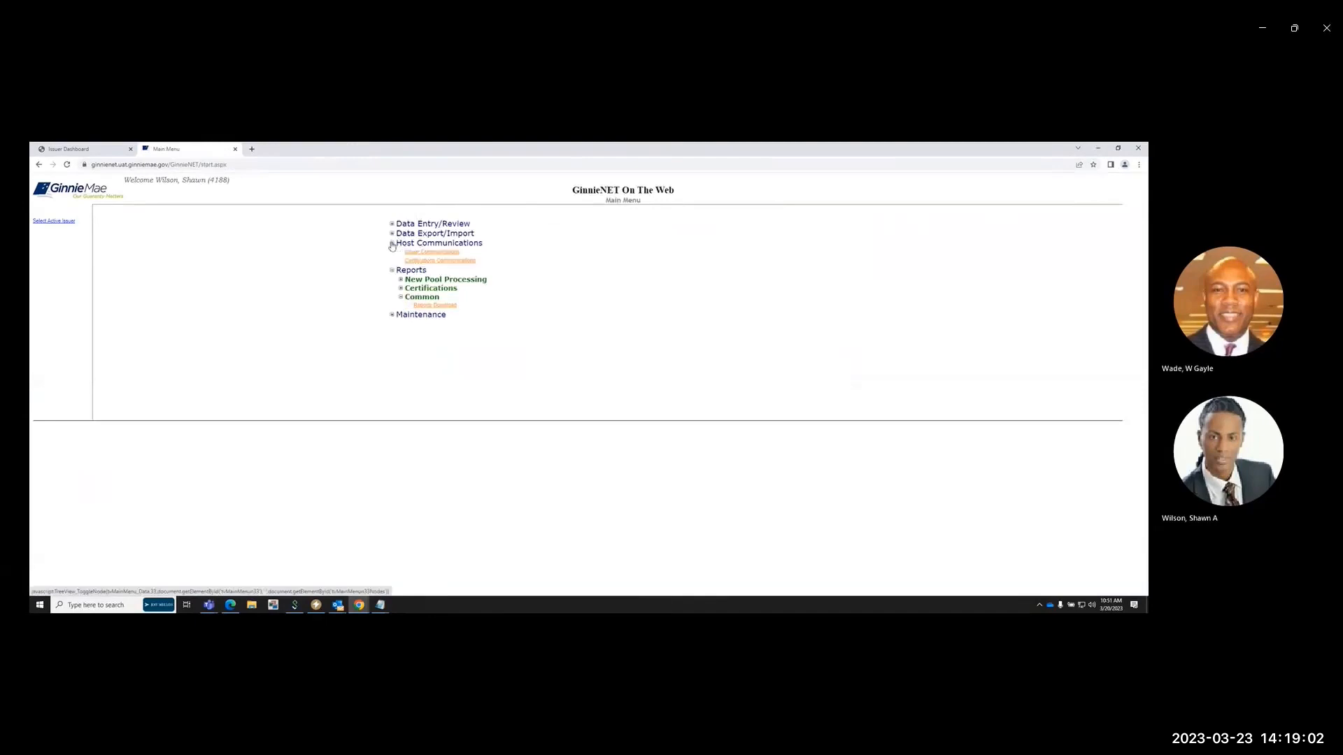
pyautogui.click(422, 261)
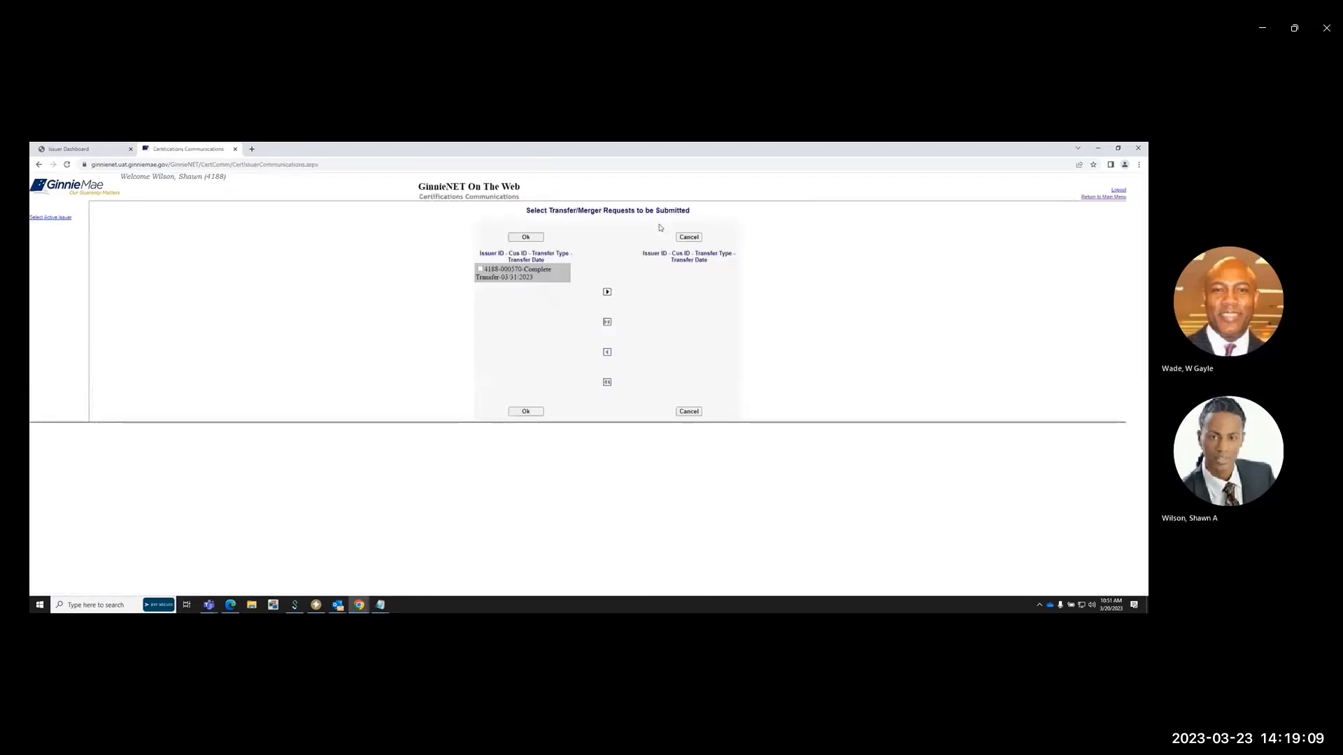
pyautogui.click(480, 269)
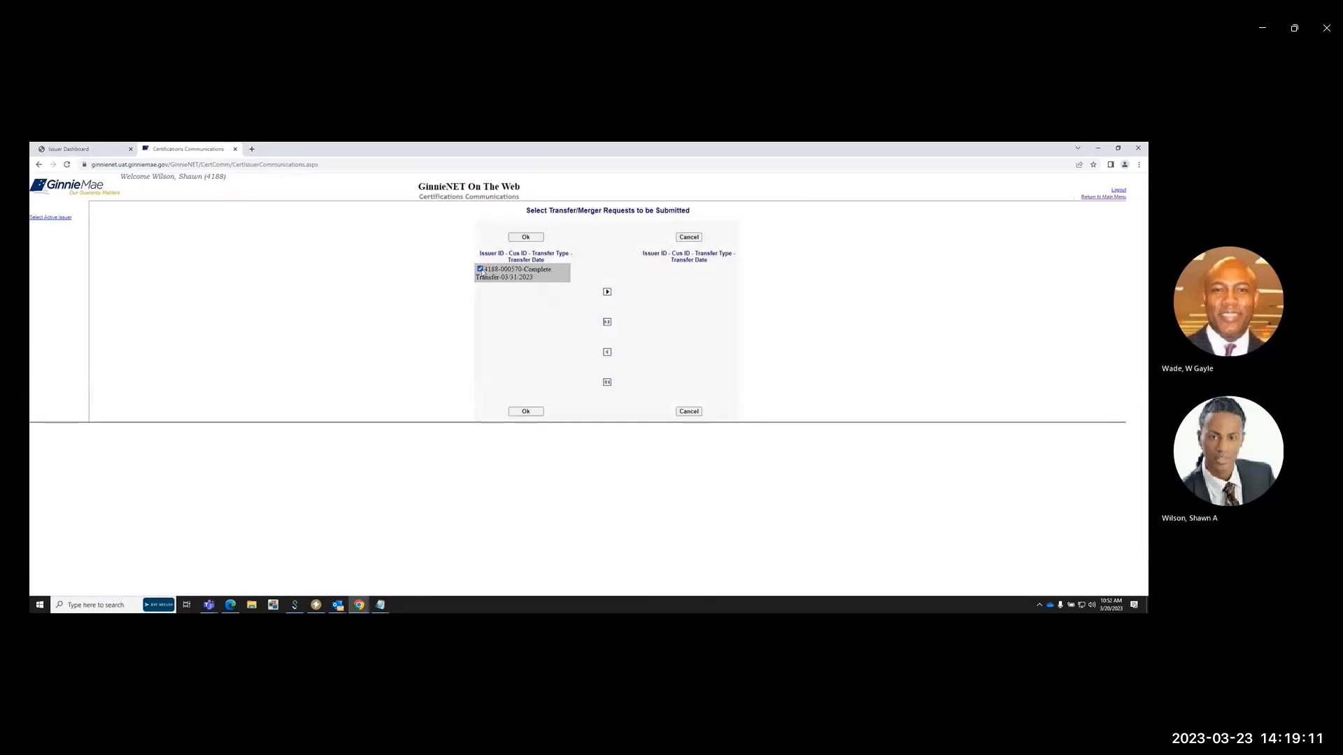
pyautogui.click(607, 293)
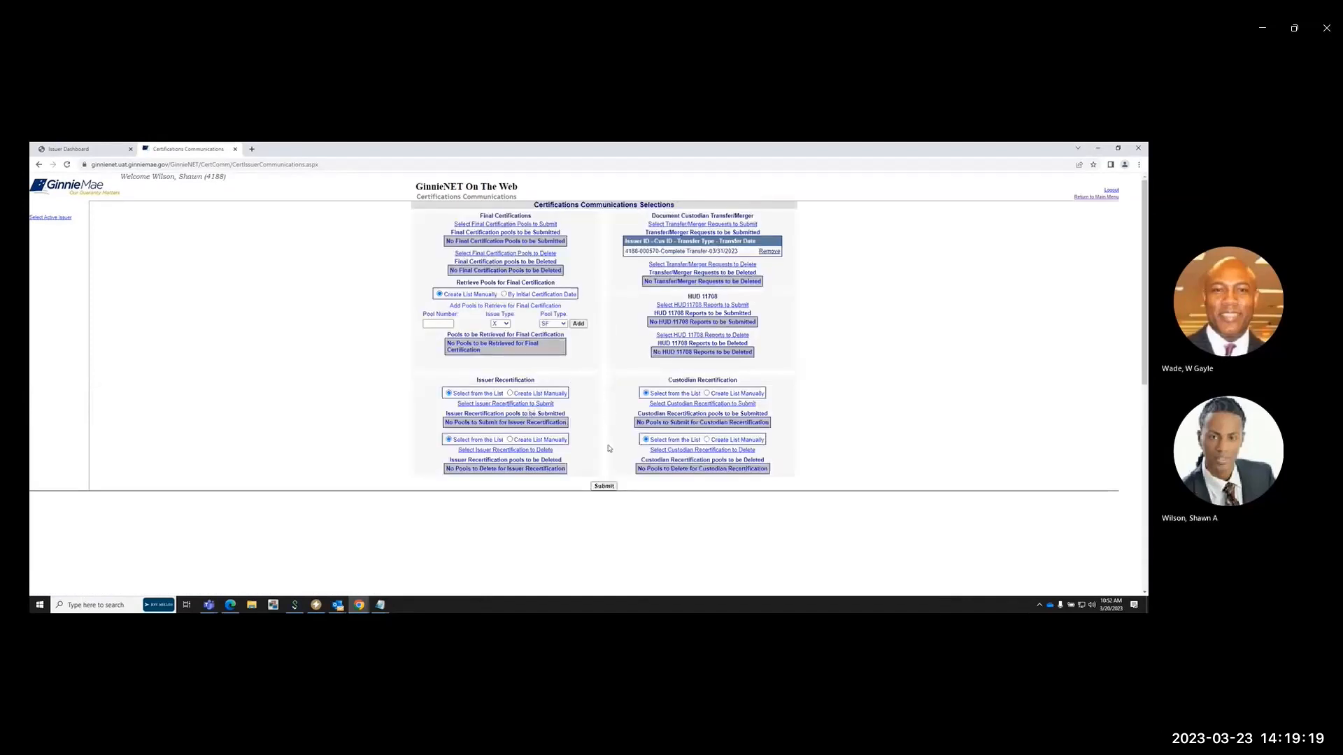
pyautogui.click(604, 487)
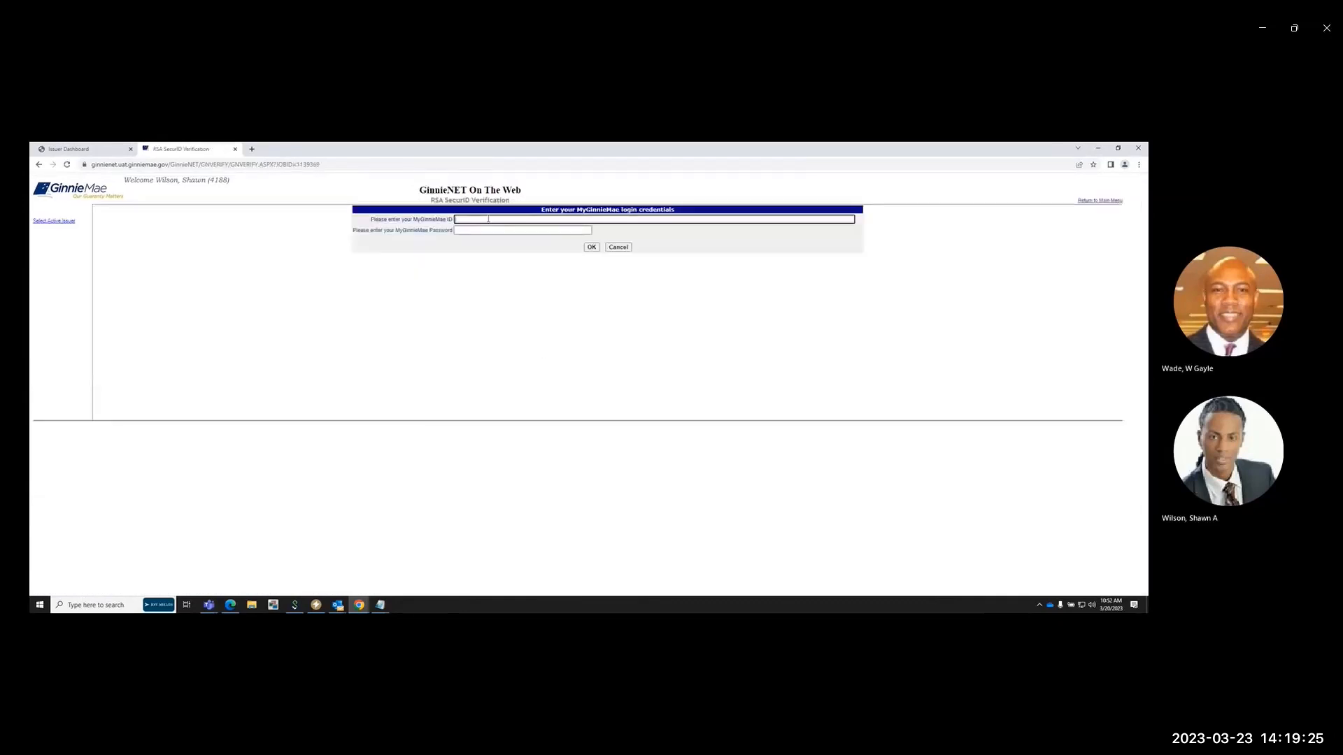
# - Enter the MyGinnieMae ID and password in the credential verification, and cancel it
pyautogui.rightClick(488, 219)
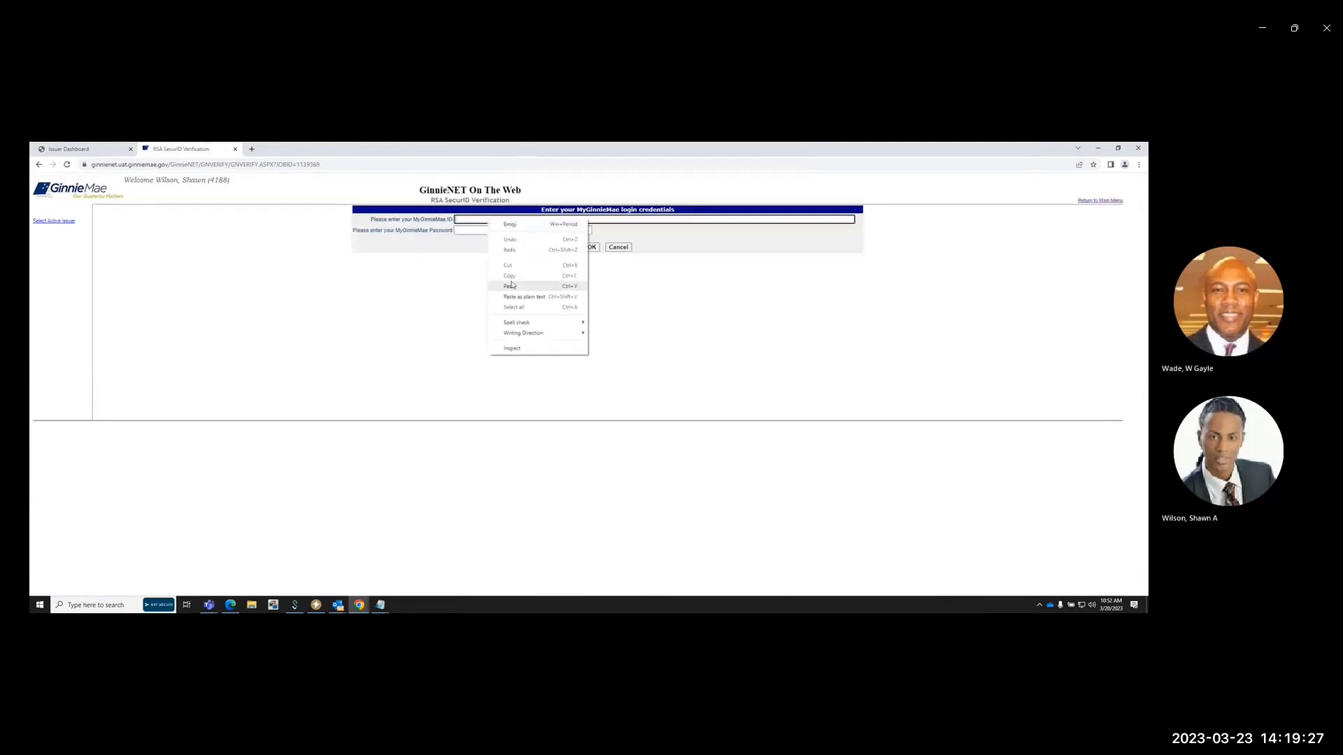
pyautogui.click(511, 285)
pyautogui.click(498, 230)
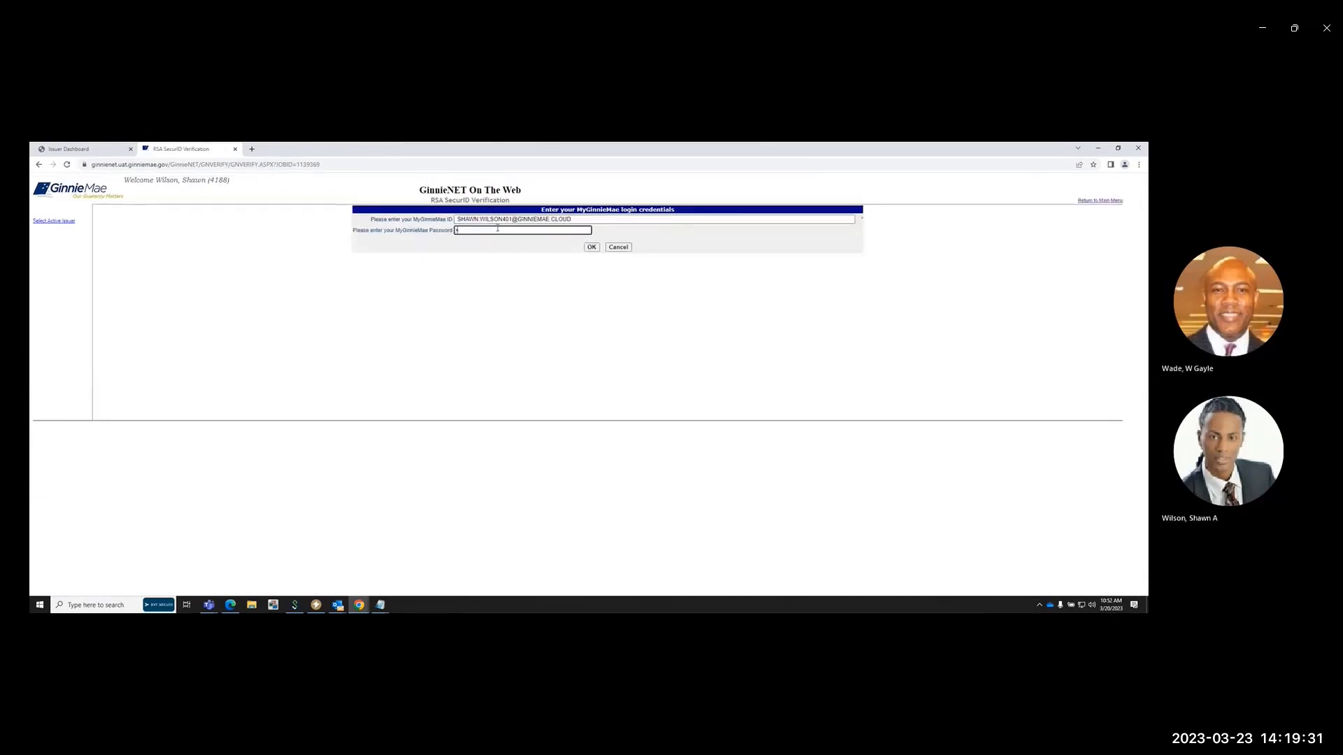
pyautogui.write('•••••')
pyautogui.click(622, 249)
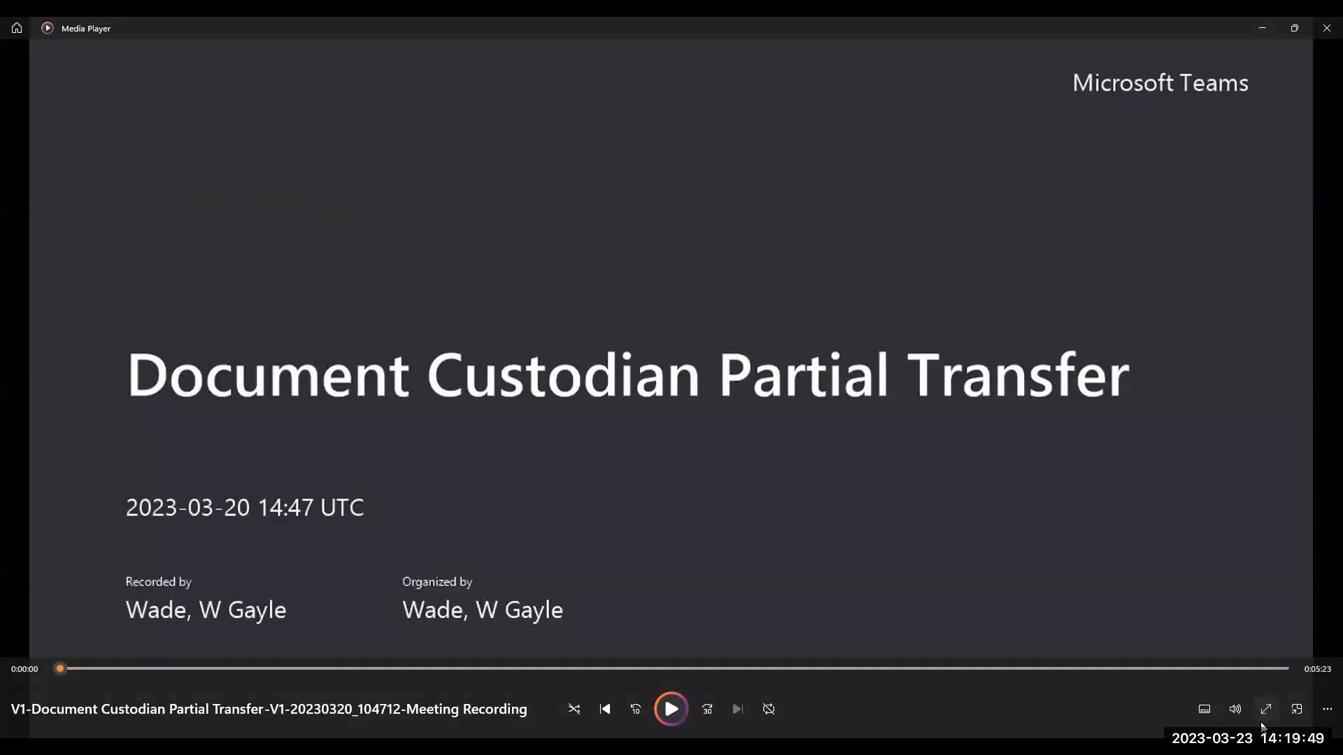
pyautogui.click(1325, 30)
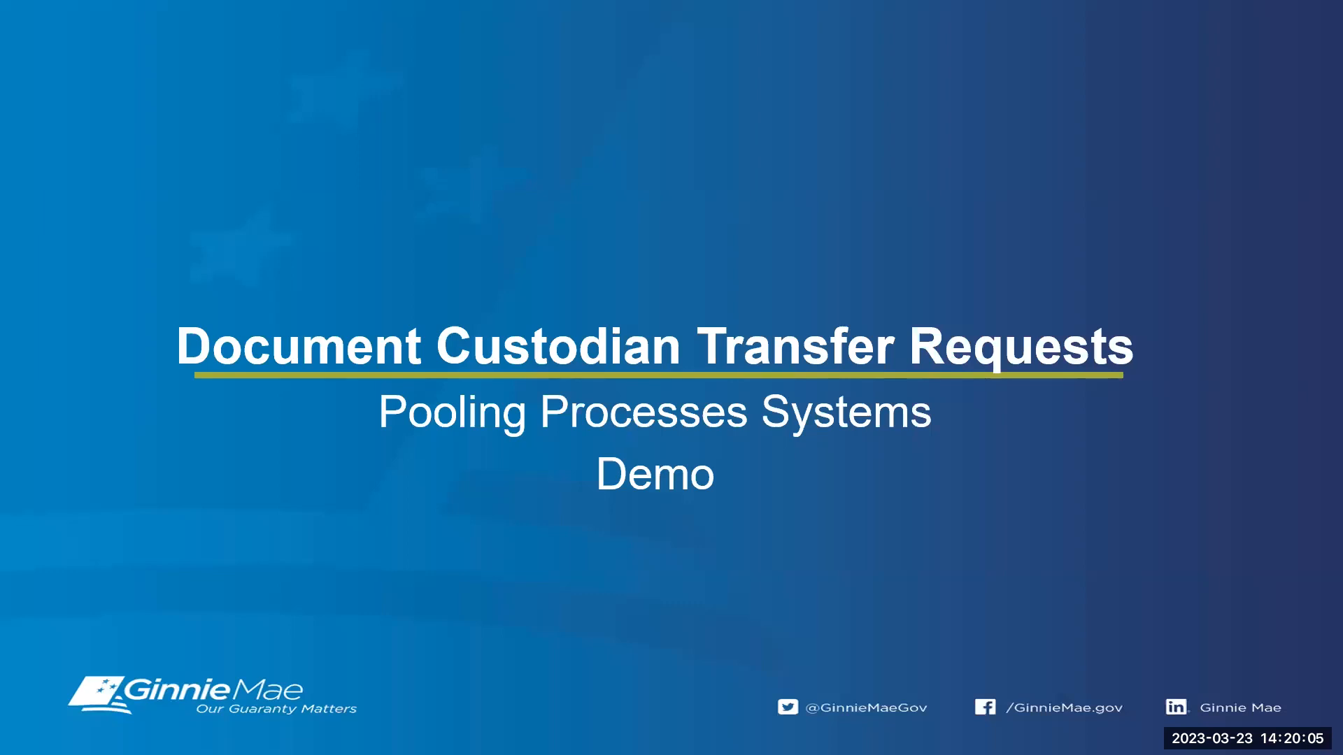
pyautogui.press('Right')
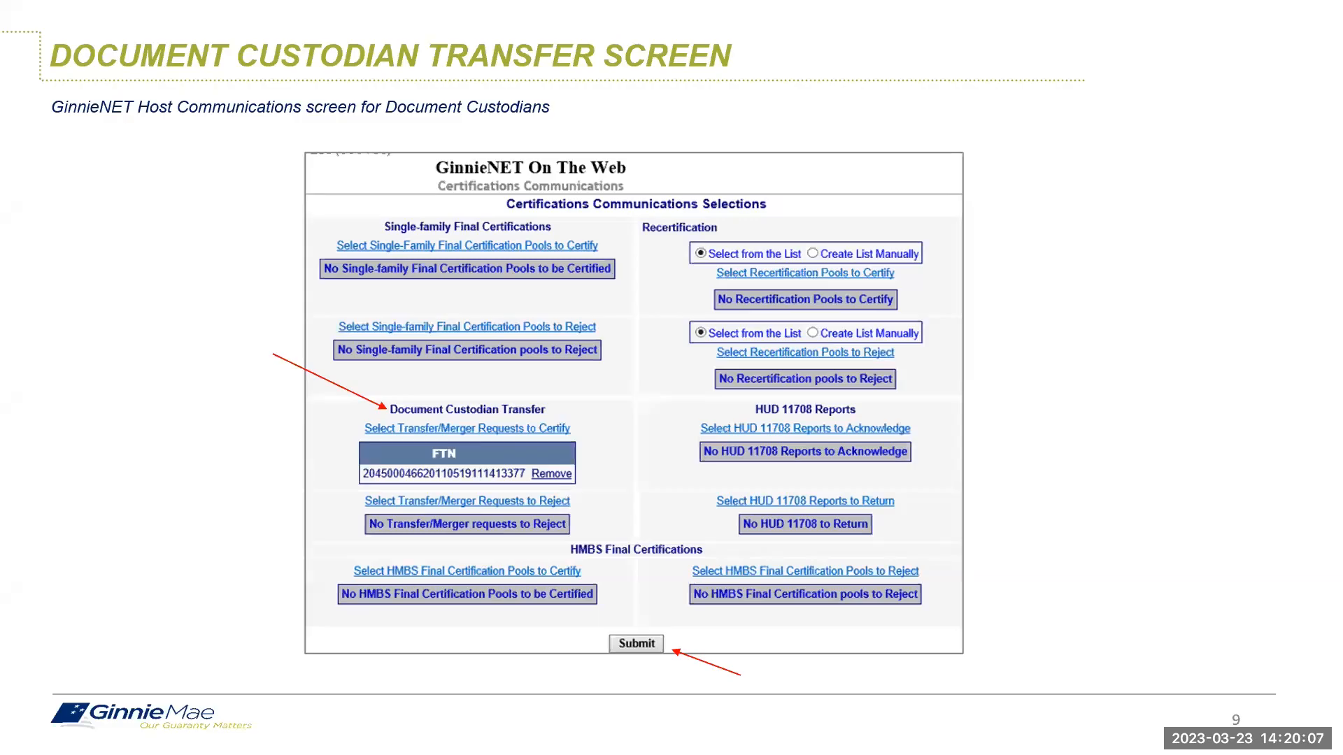
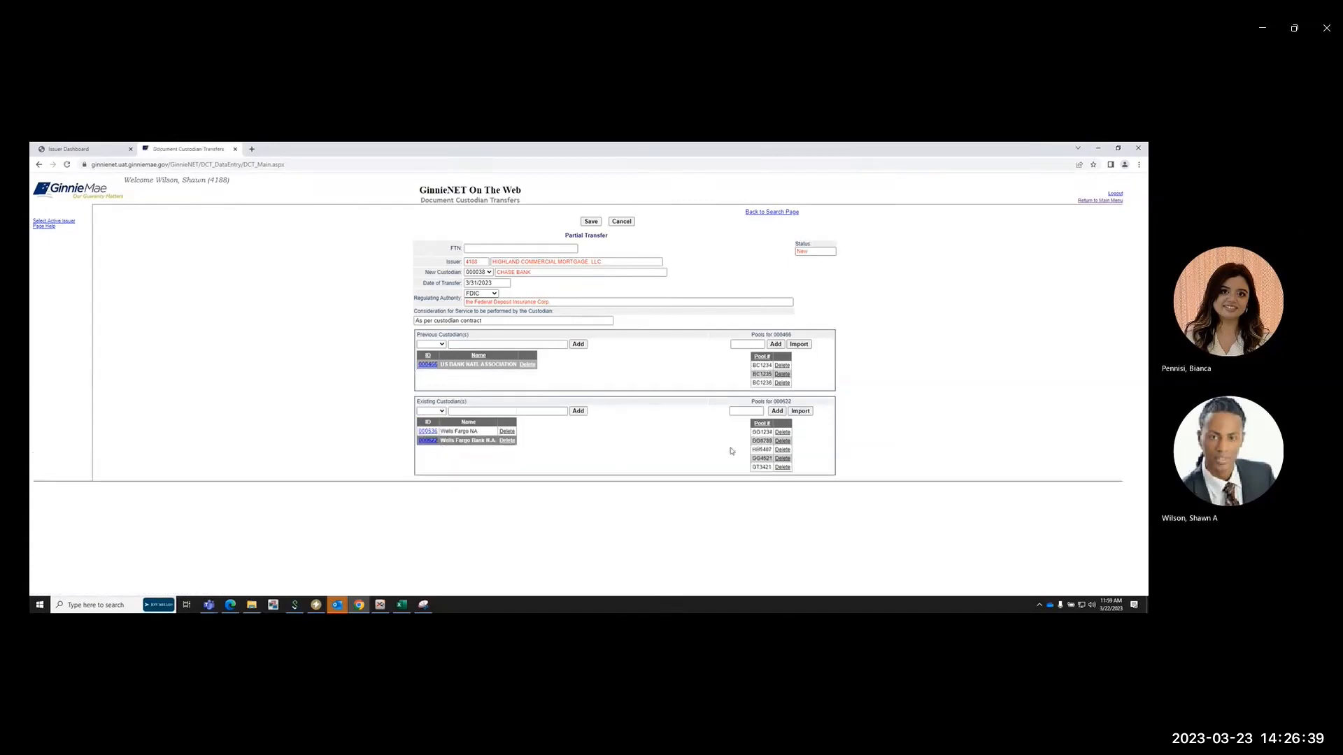
# - Save the partial transfer to new custodian 000038, and open the Master Custodial Agreement - 11715 certification report from the main menu
pyautogui.click(591, 222)
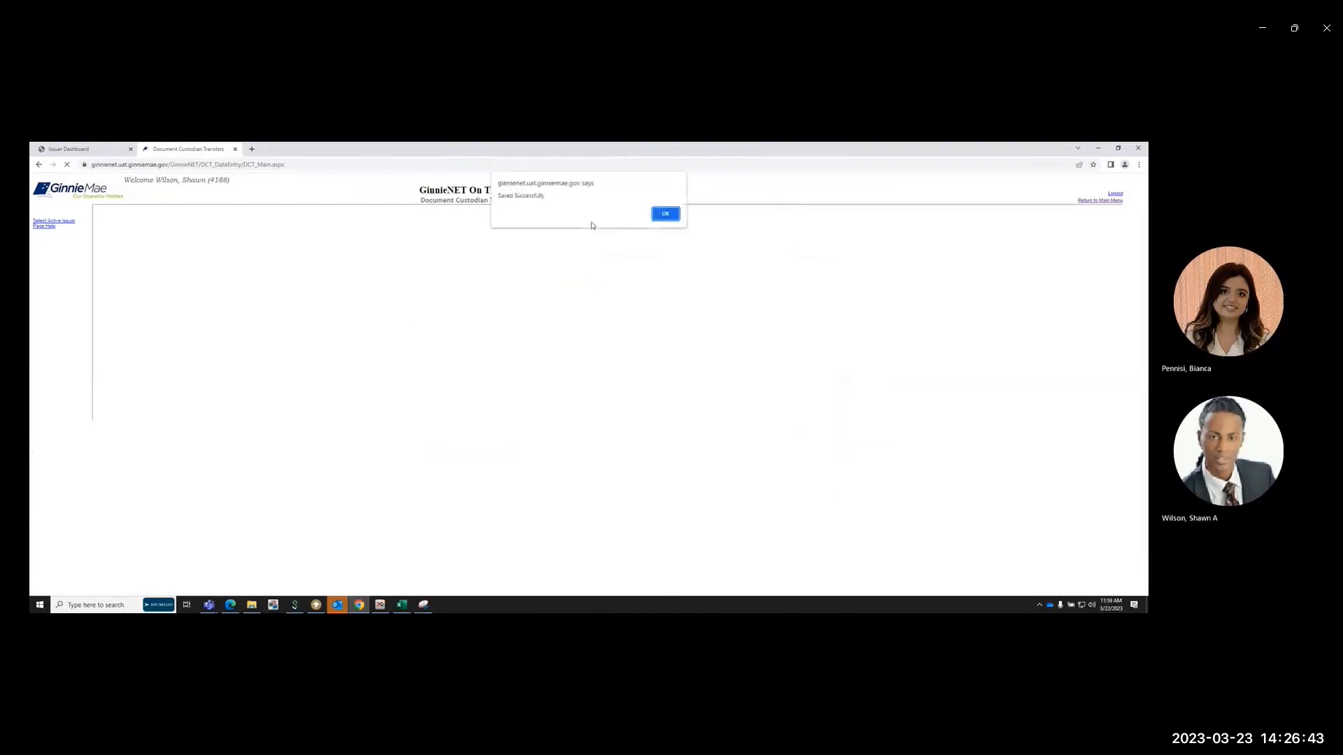
pyautogui.click(663, 214)
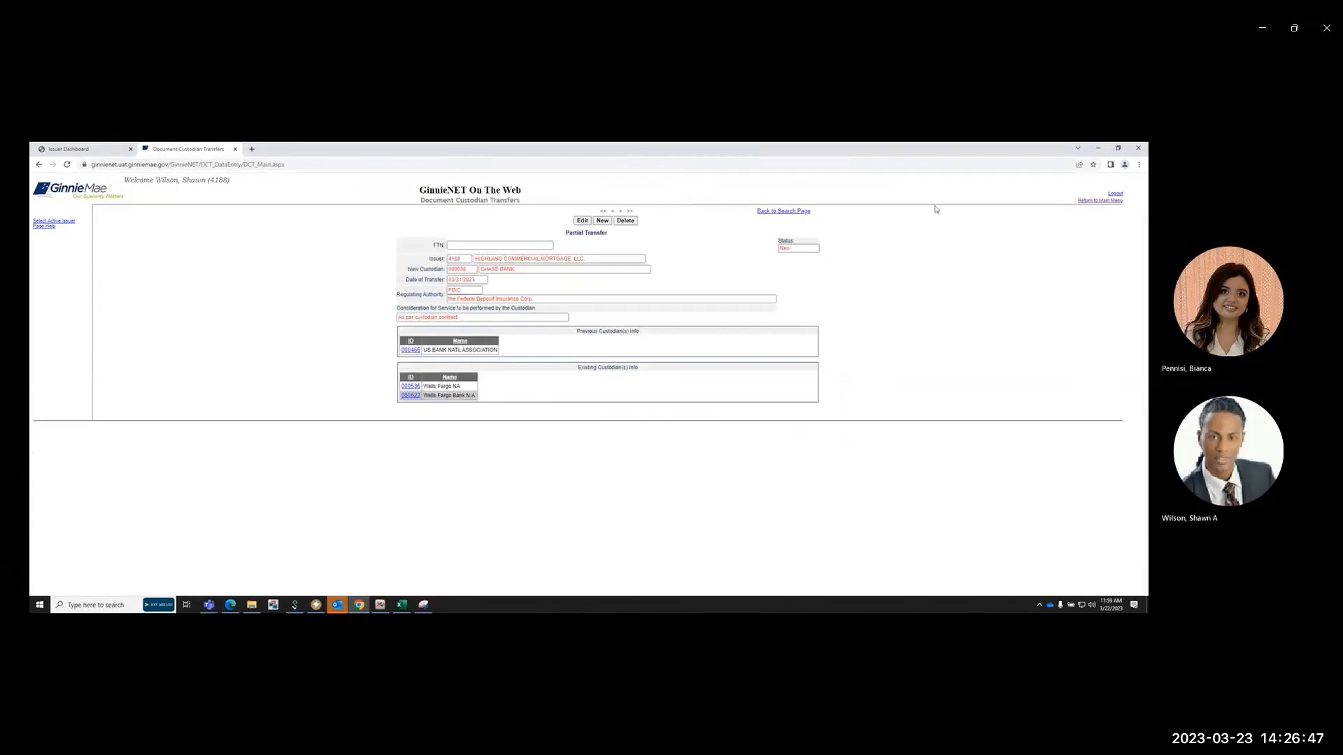
pyautogui.click(1086, 202)
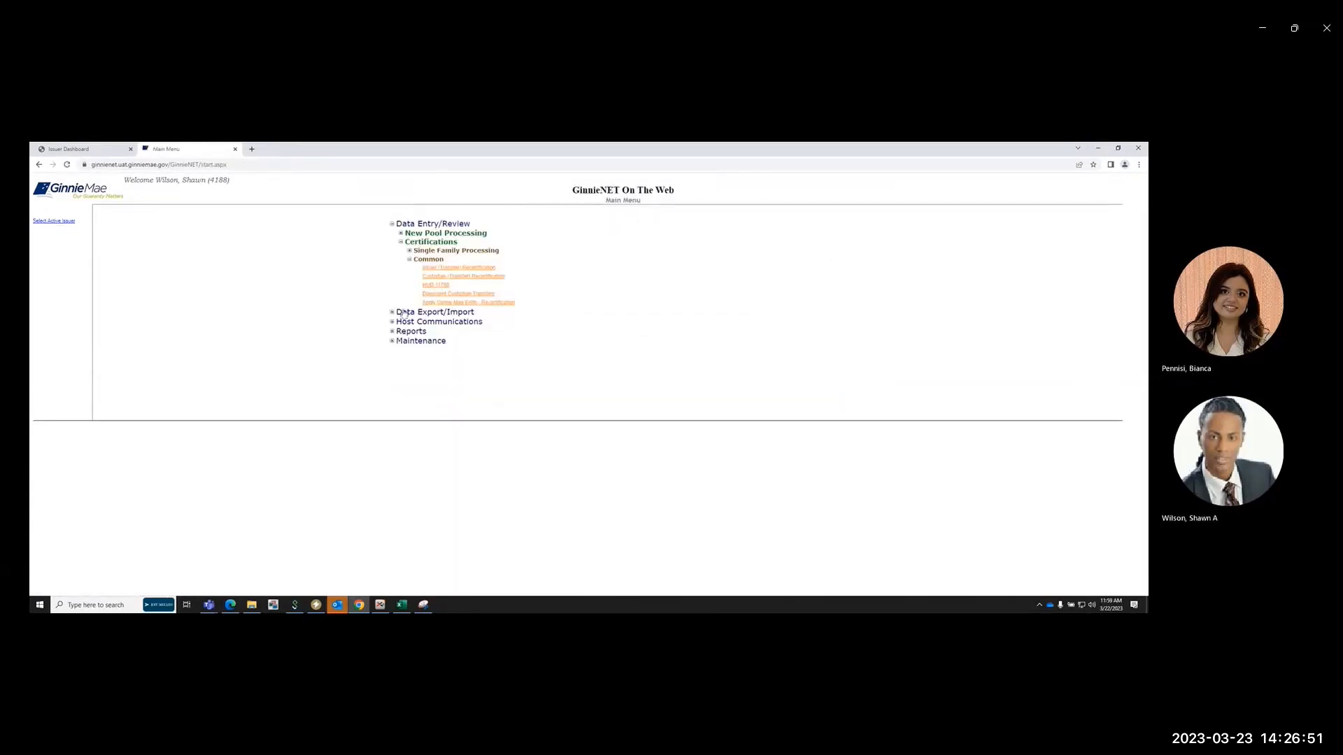
pyautogui.click(392, 332)
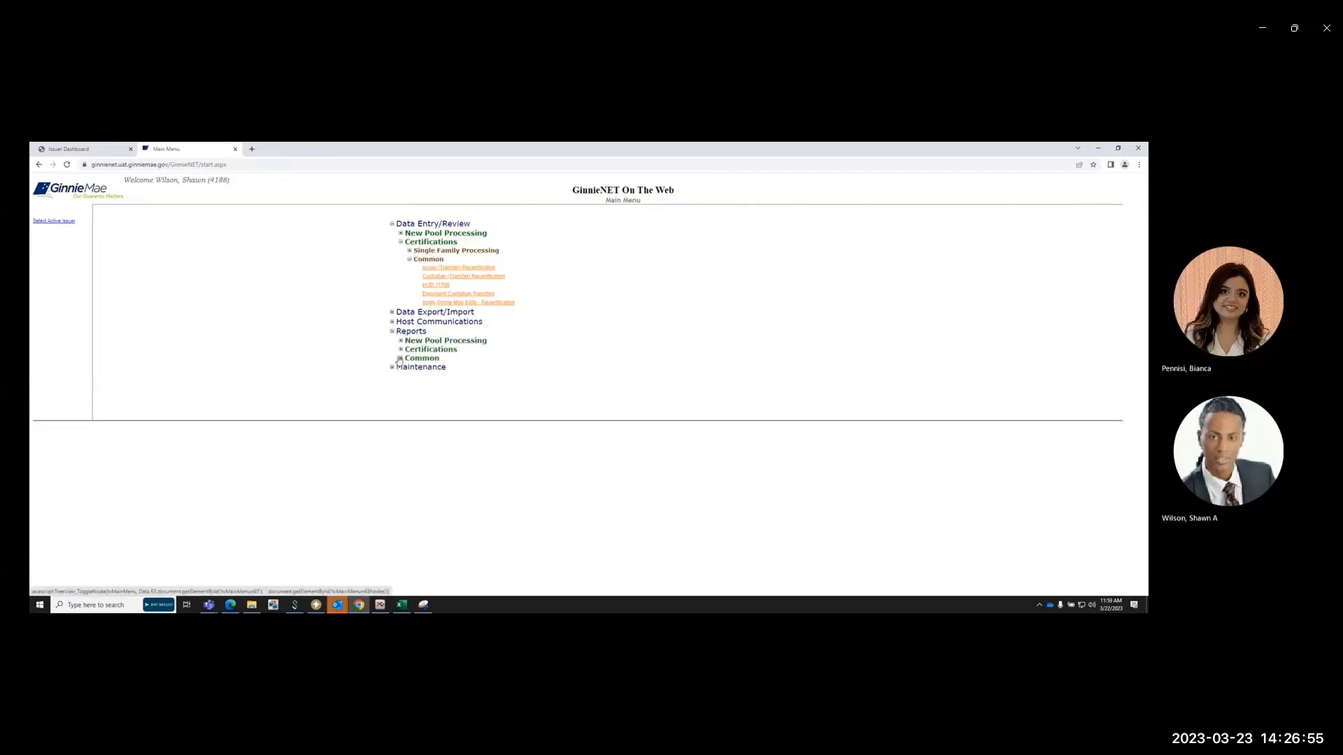
pyautogui.click(401, 350)
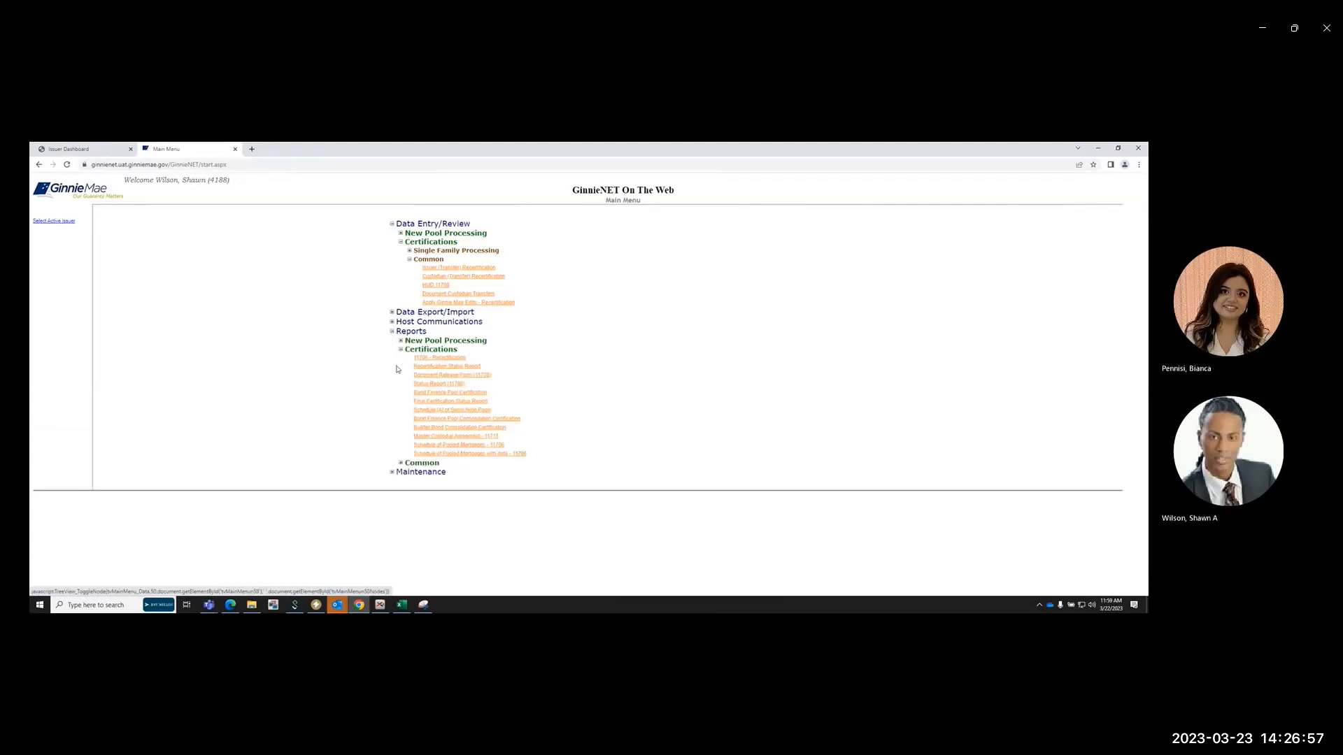
pyautogui.click(442, 437)
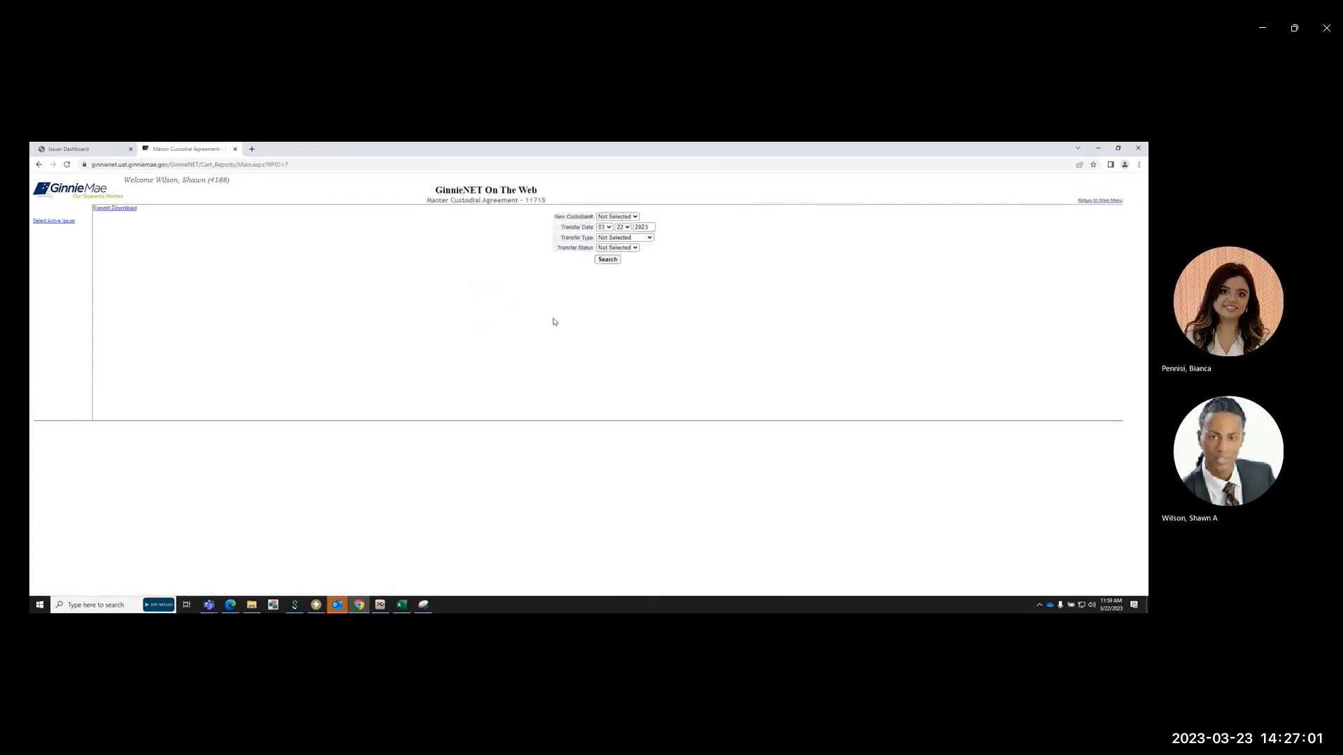
# - Set the report's transfer date to 03/31/2023, run the search, and acknowledge the submitted report request
pyautogui.click(623, 228)
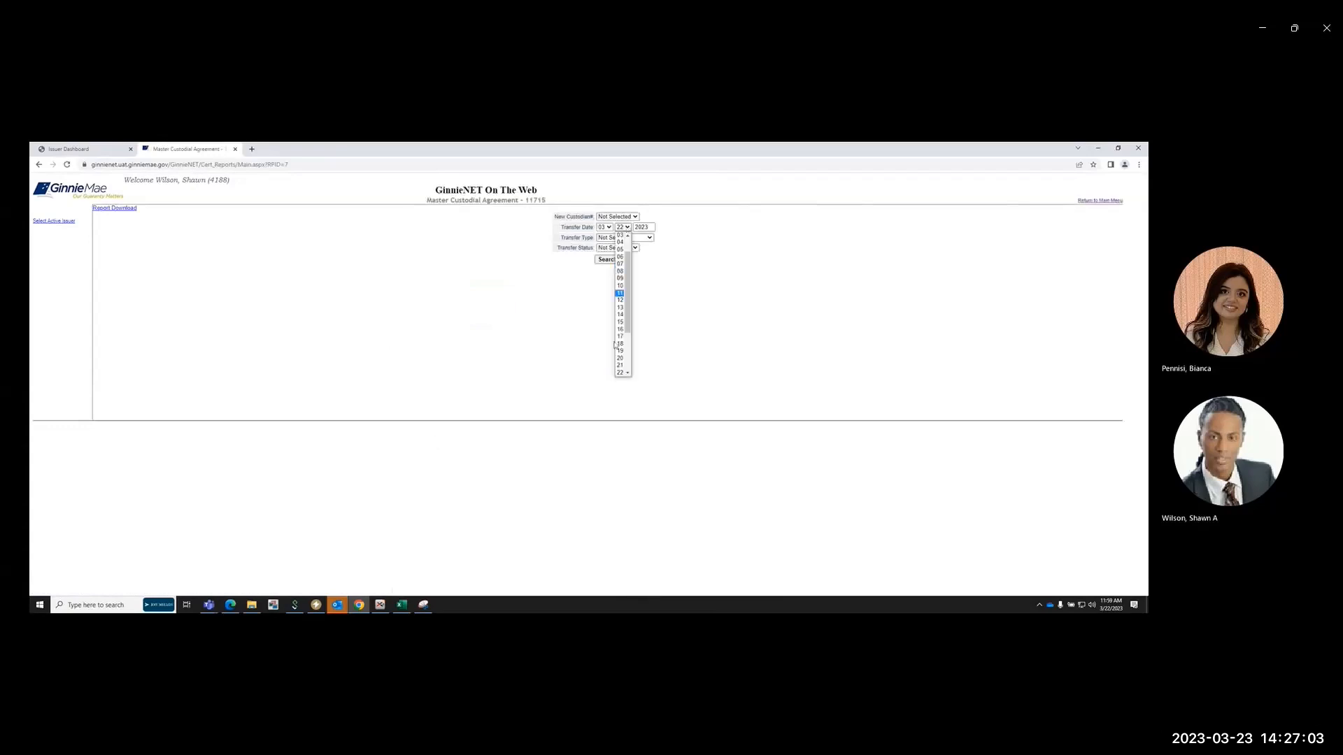
pyautogui.scroll(-3, 626, 323)
pyautogui.click(620, 371)
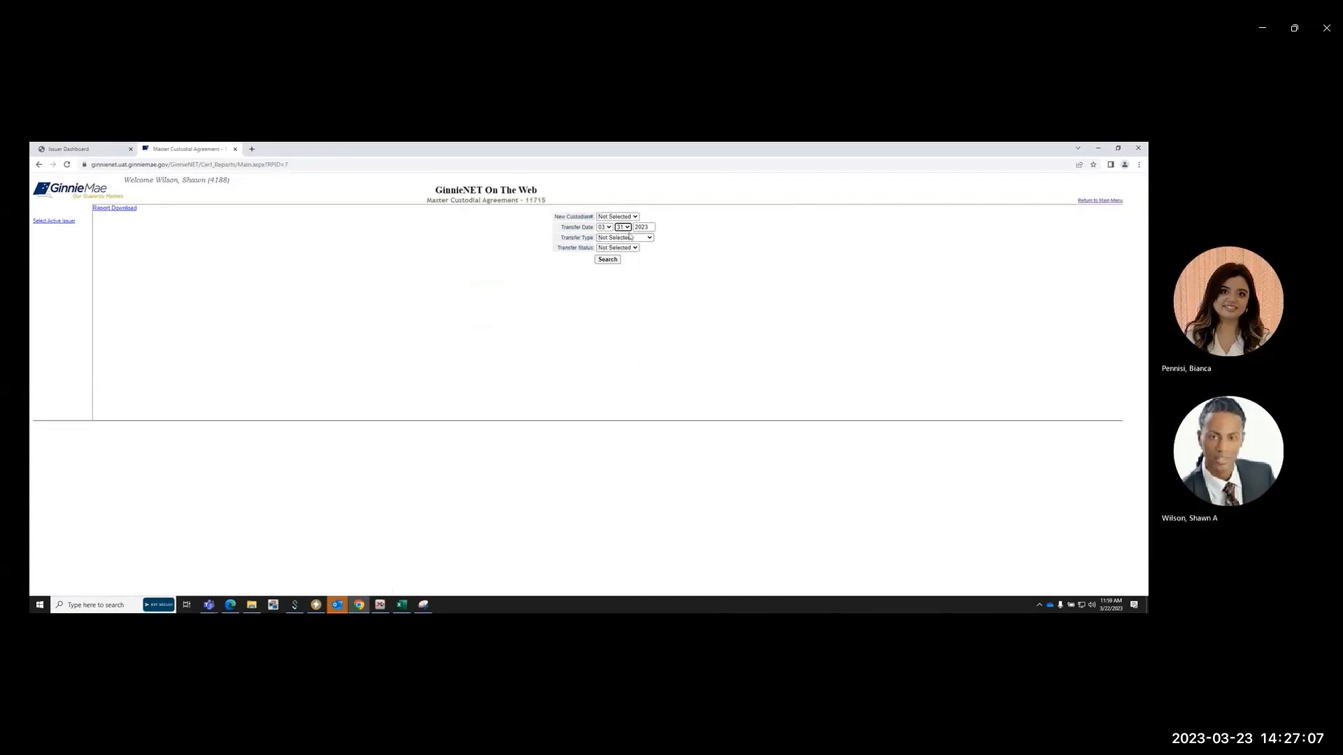
pyautogui.click(616, 259)
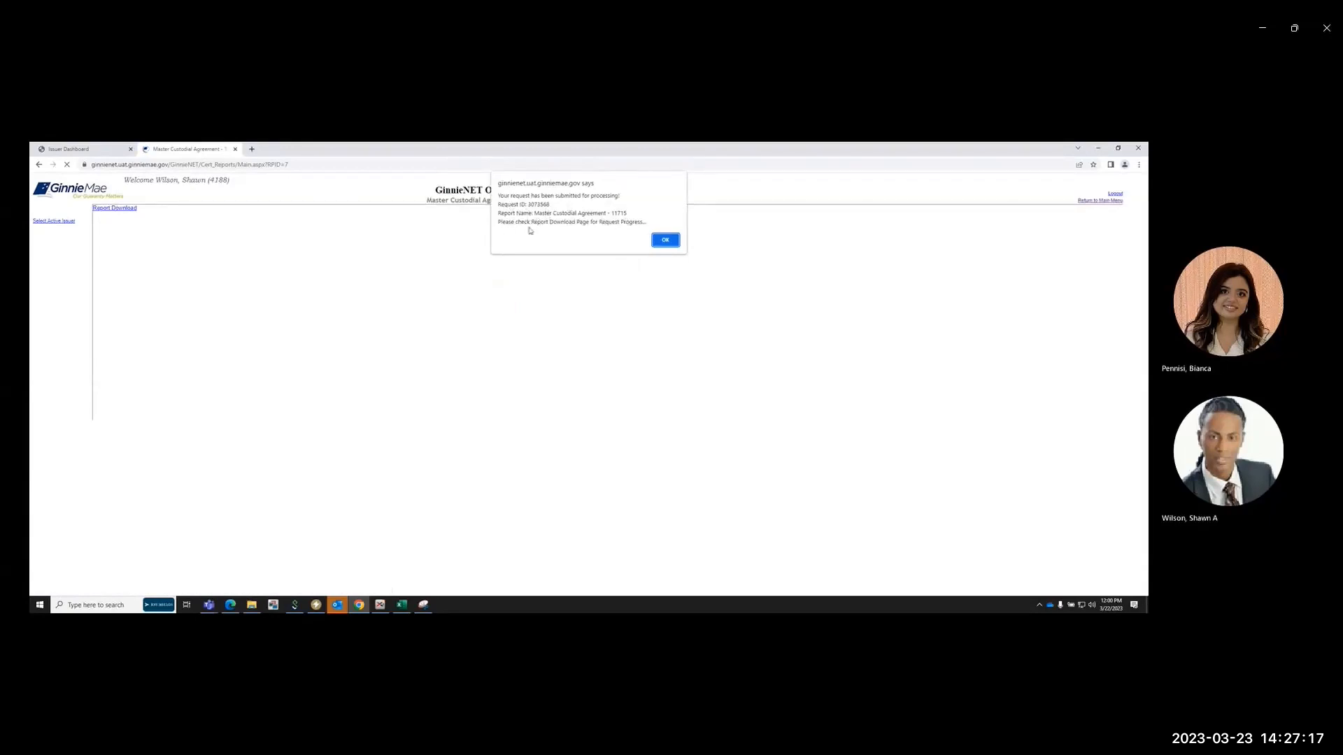
pyautogui.click(665, 240)
# - Refresh the report downloads, open the newly requested Master Custodial Agreement PDF, and enlarge it to 150%
pyautogui.click(132, 208)
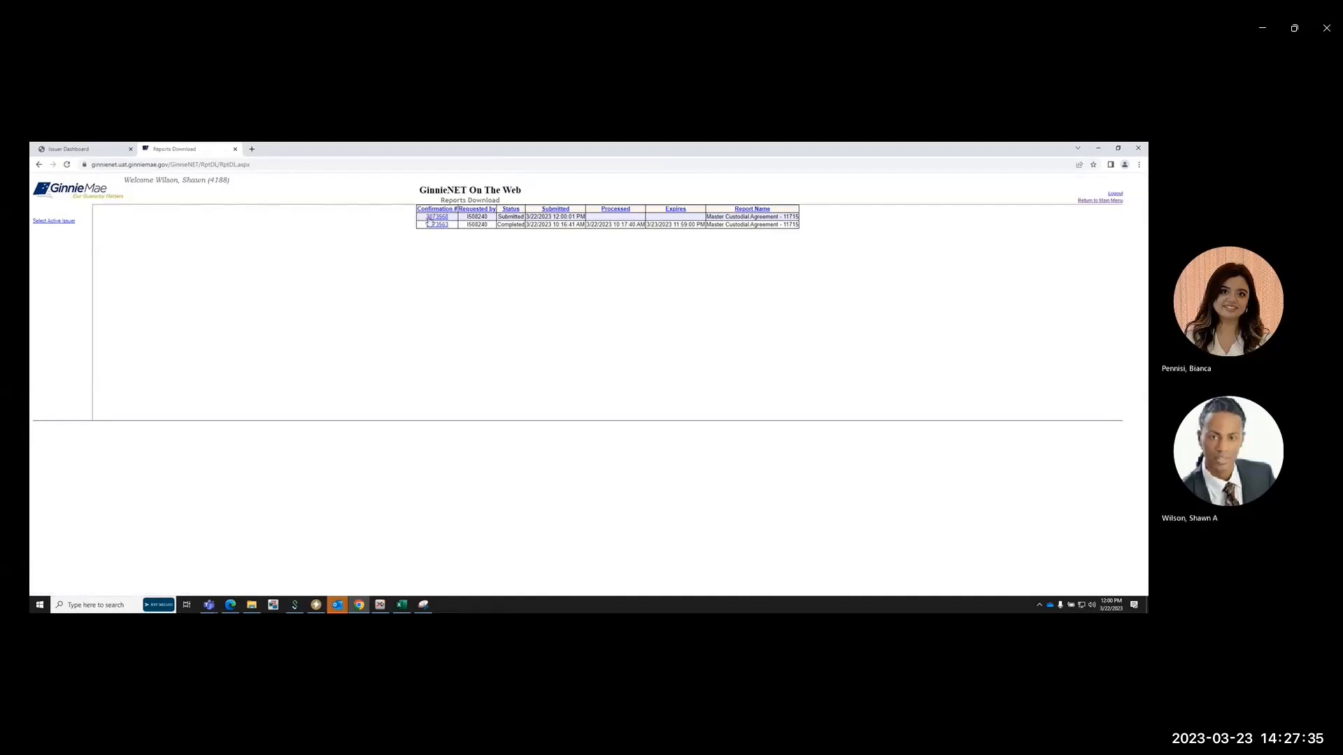
pyautogui.click(429, 219)
pyautogui.click(67, 165)
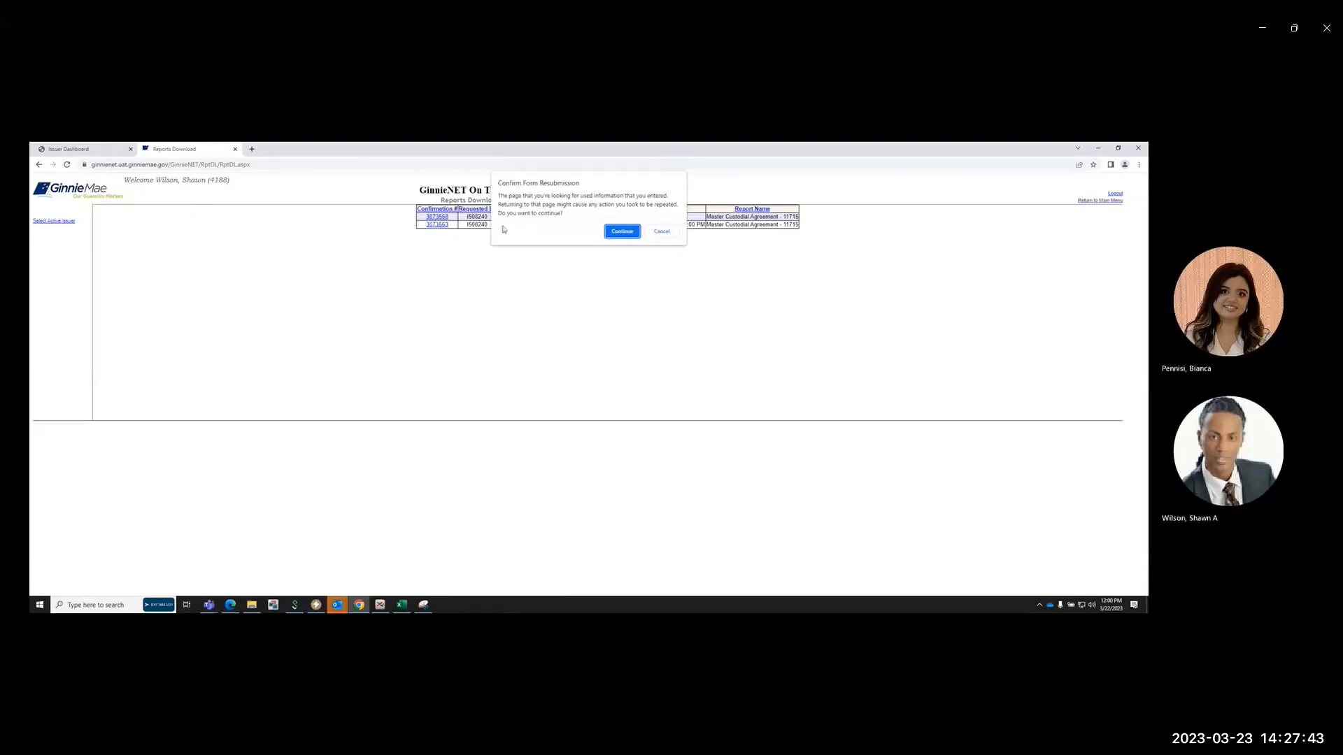
pyautogui.click(621, 231)
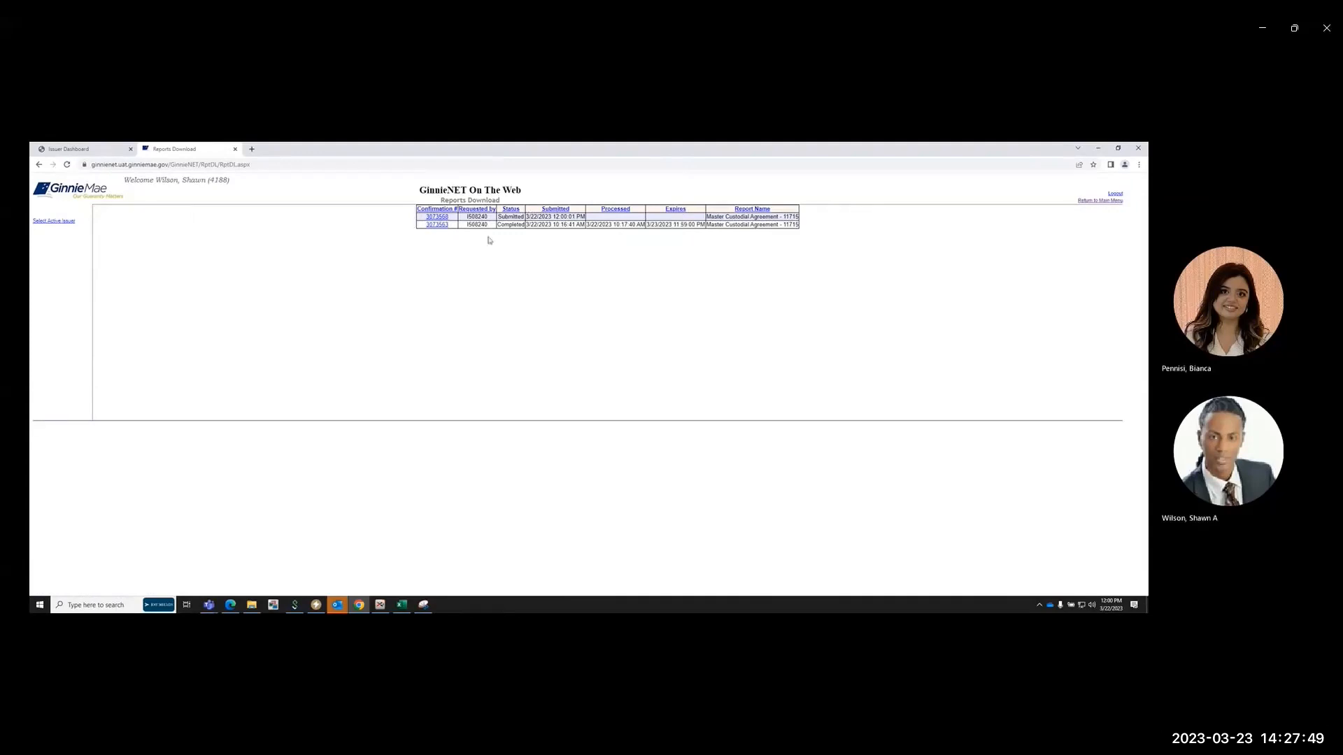
pyautogui.click(444, 219)
pyautogui.click(77, 584)
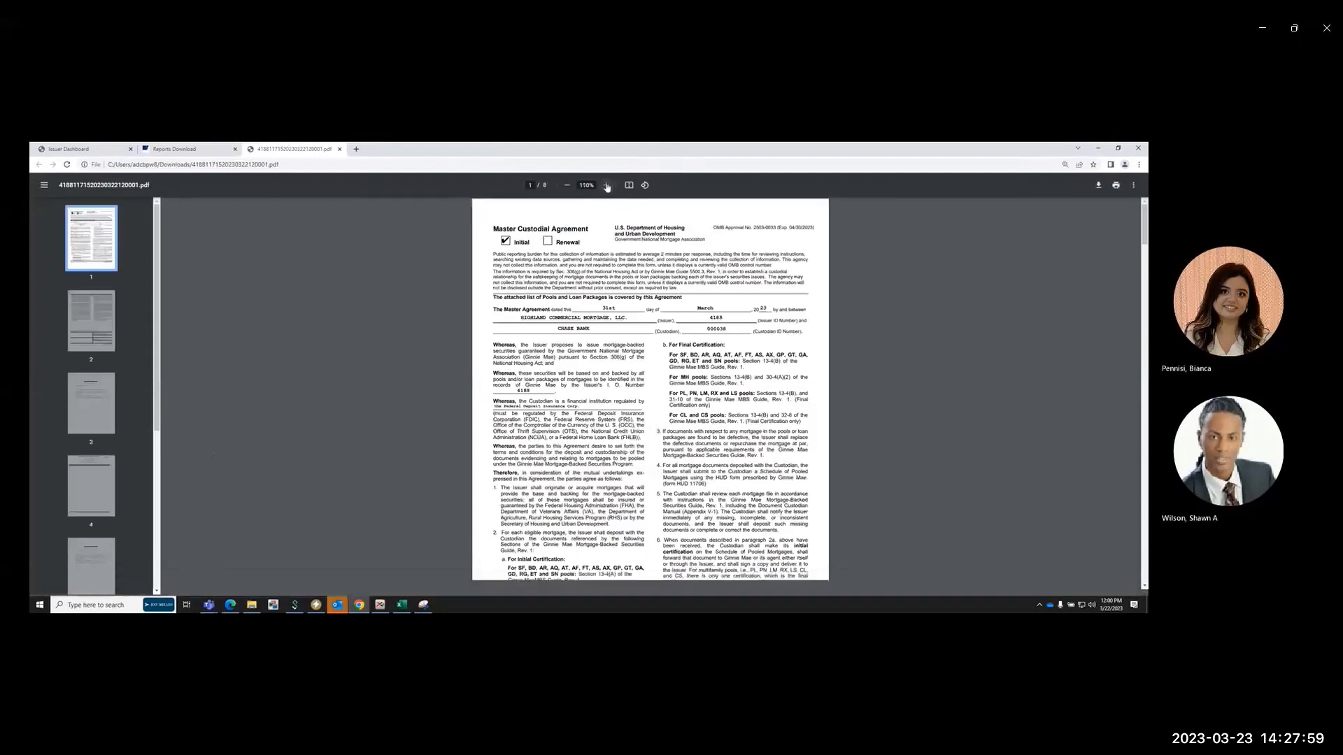
pyautogui.click(606, 186)
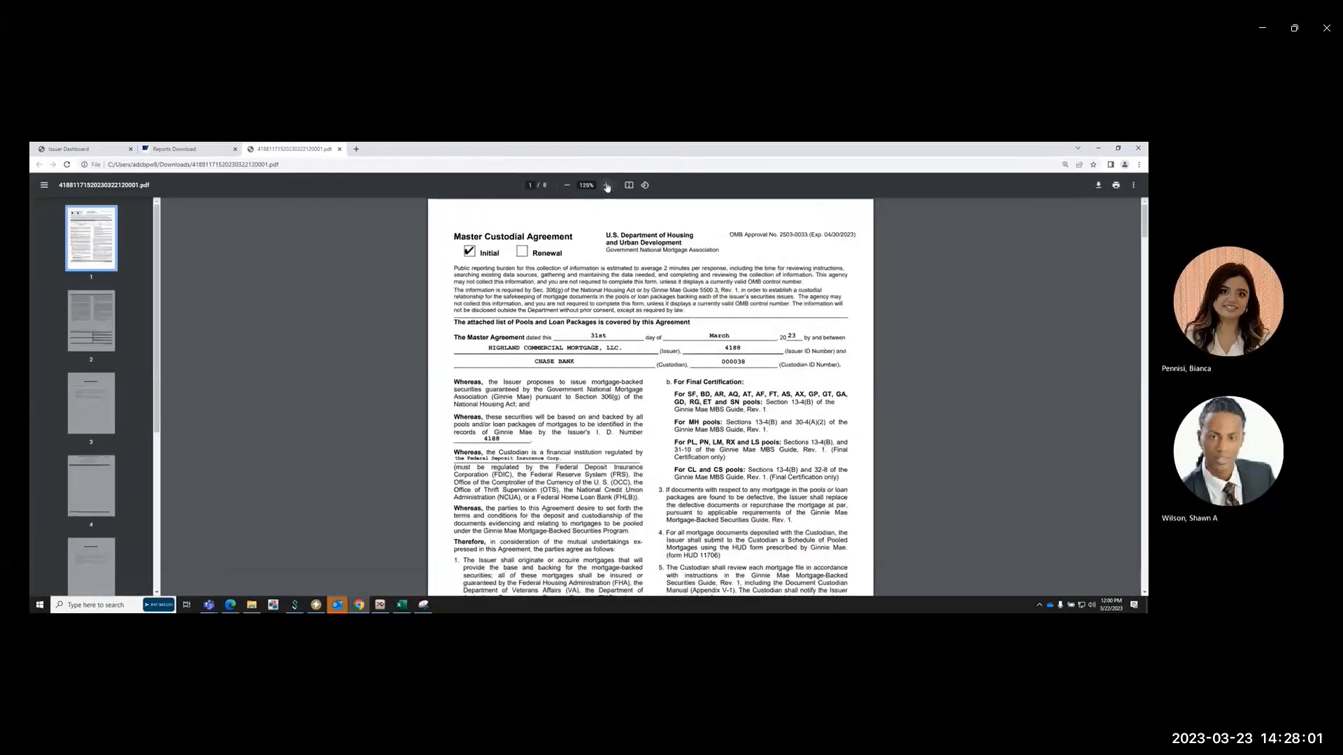
pyautogui.click(606, 185)
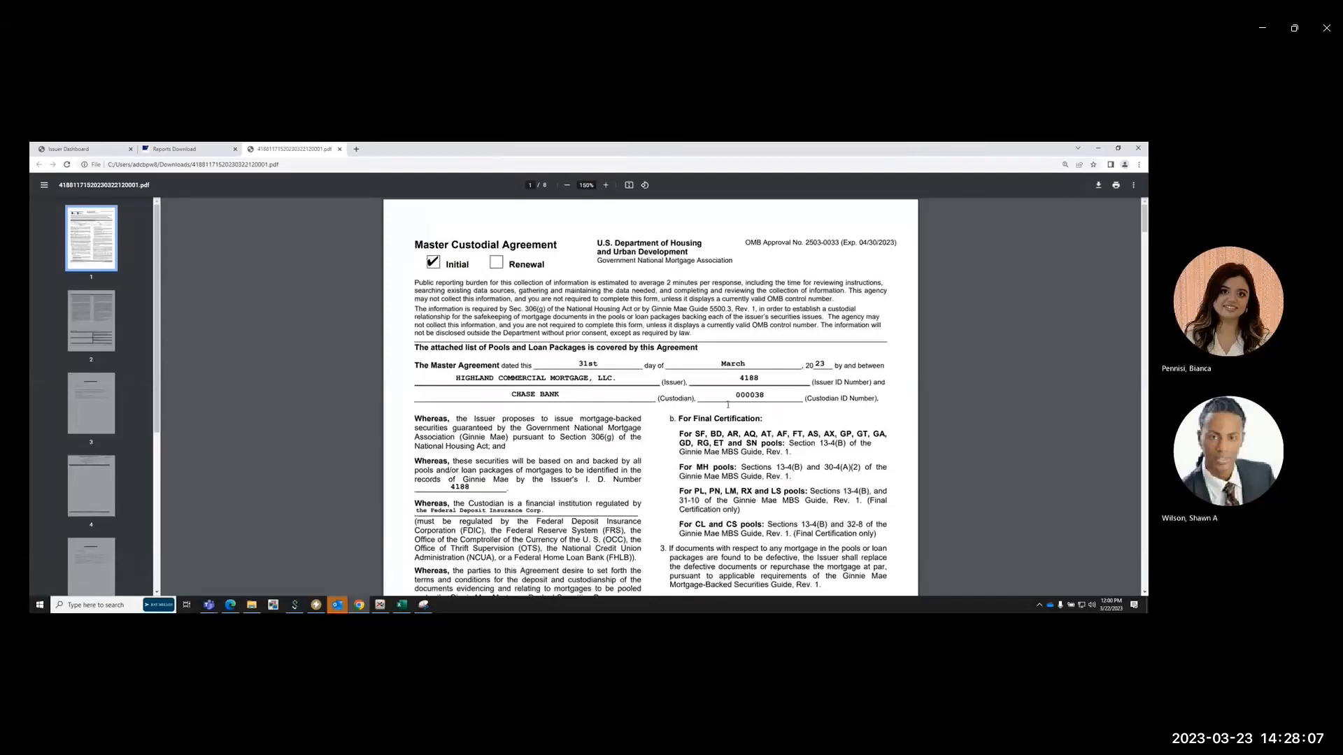
# - Review the partial transfer's agreement terms, signature section and portfolio transfer letter in the PDF
pyautogui.scroll(-1, 747, 397)
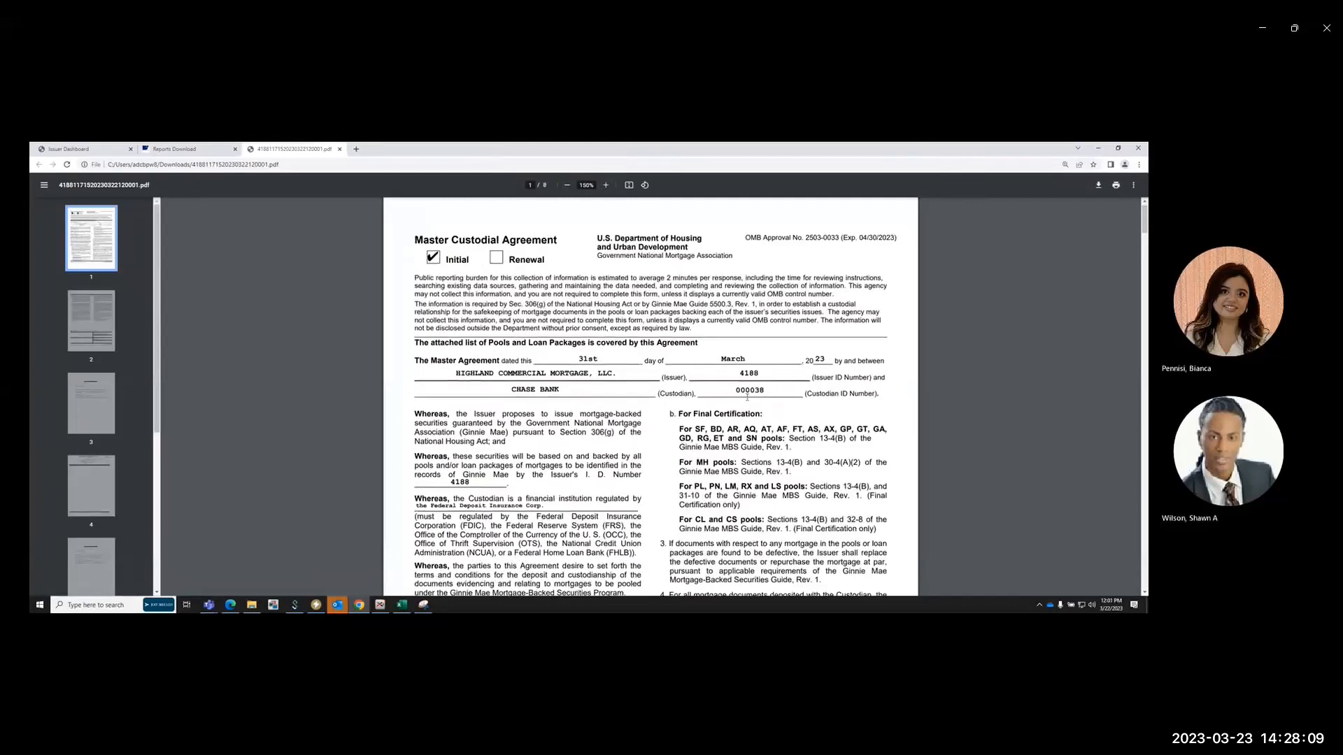
pyautogui.scroll(-20, 747, 397)
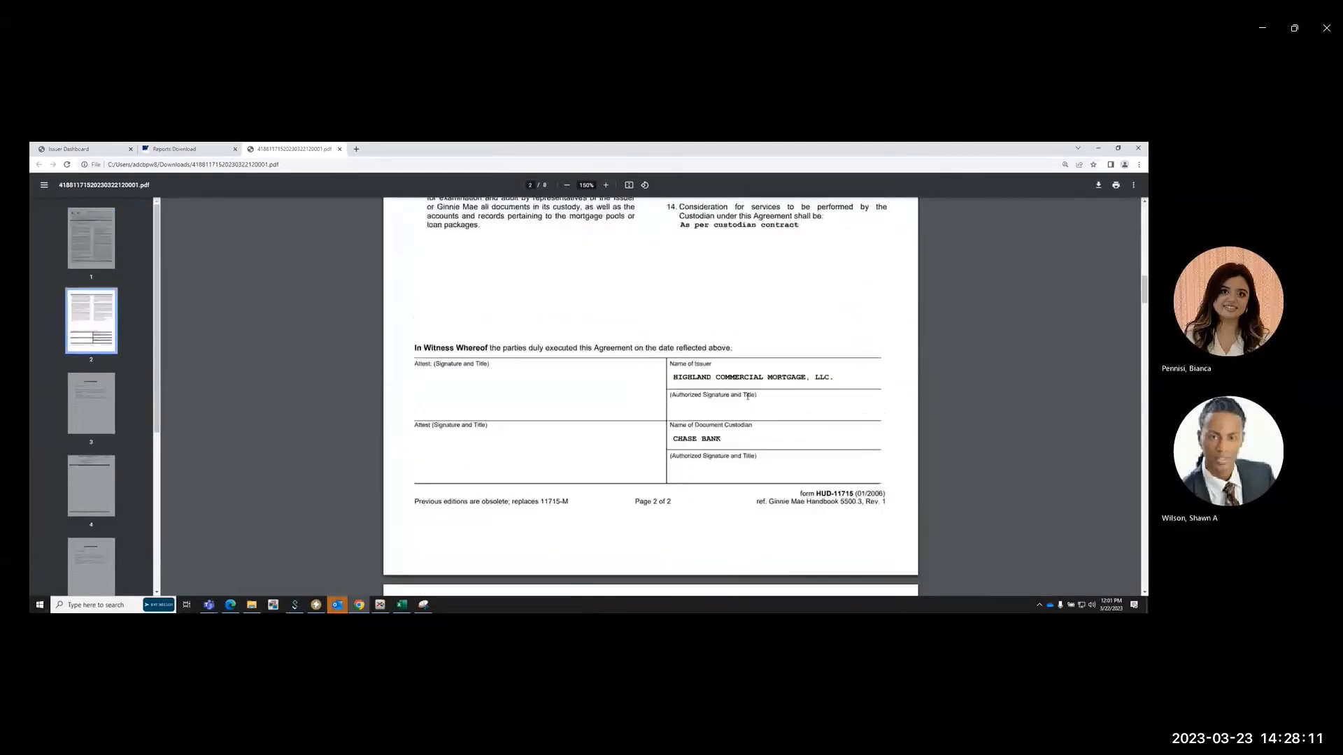
pyautogui.scroll(-1, 700, 386)
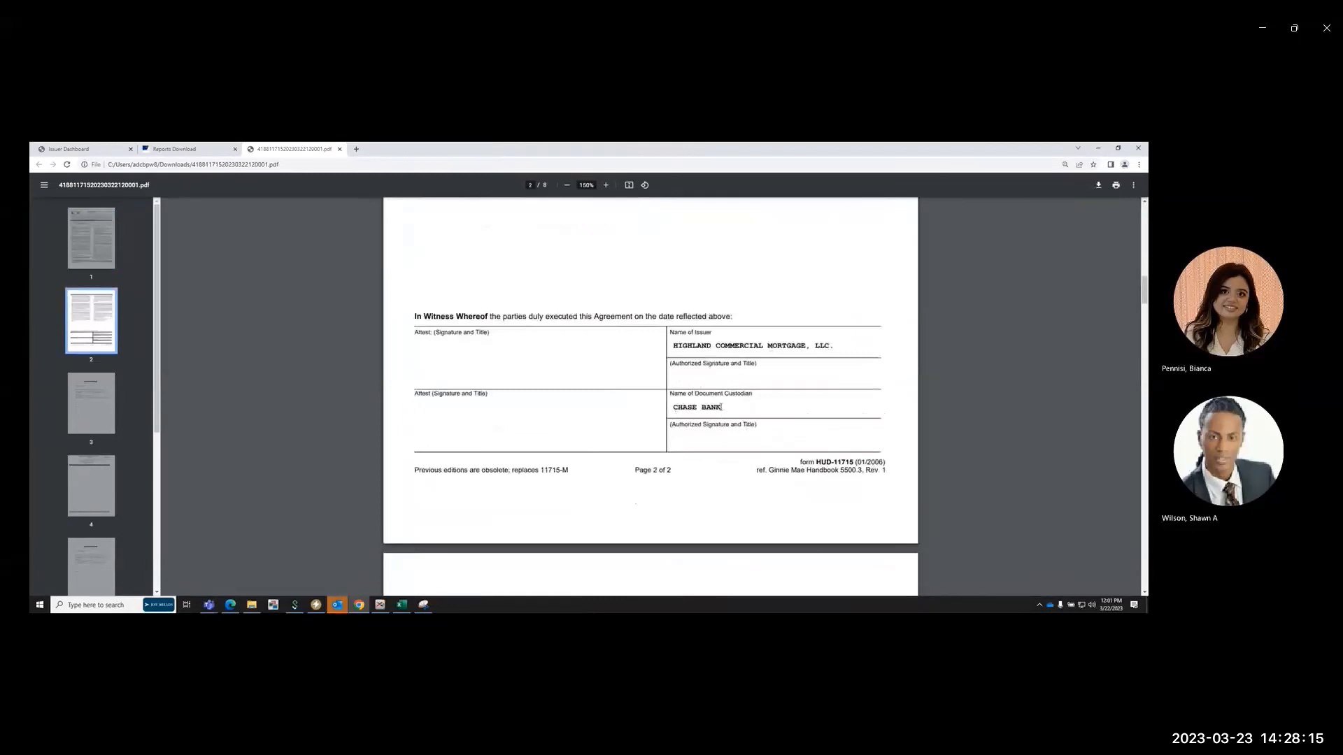
pyautogui.scroll(-5, 721, 406)
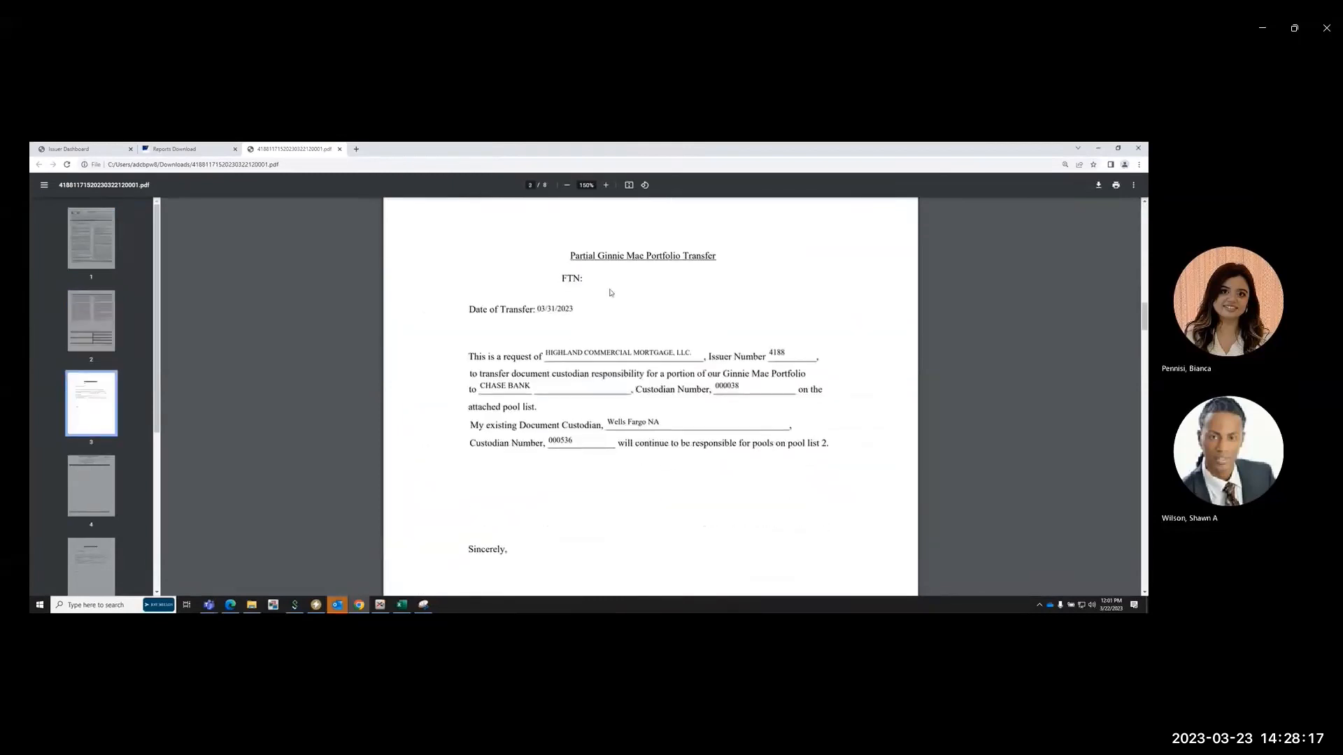